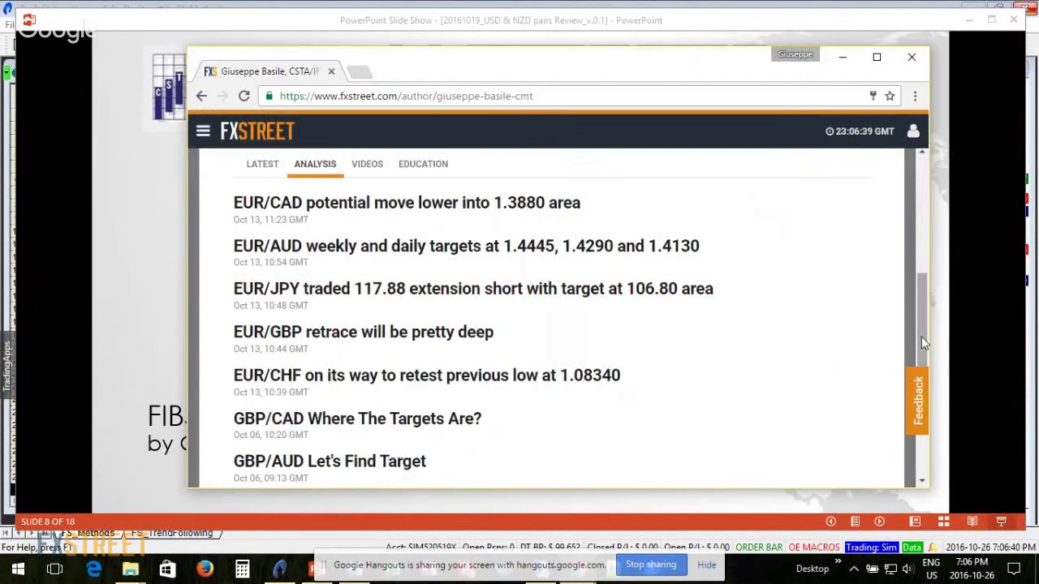
Look over the author's list of analysis articles, bring the browser window back over the slide, and hide the screen-sharing notice.
{"action": "mouse_move", "coordinate": [921, 337]}
{"action": "left_mouse_down"}
{"action": "mouse_move", "coordinate": [920, 316]}
{"action": "mouse_move", "coordinate": [928, 339]}
{"action": "left_mouse_up"}
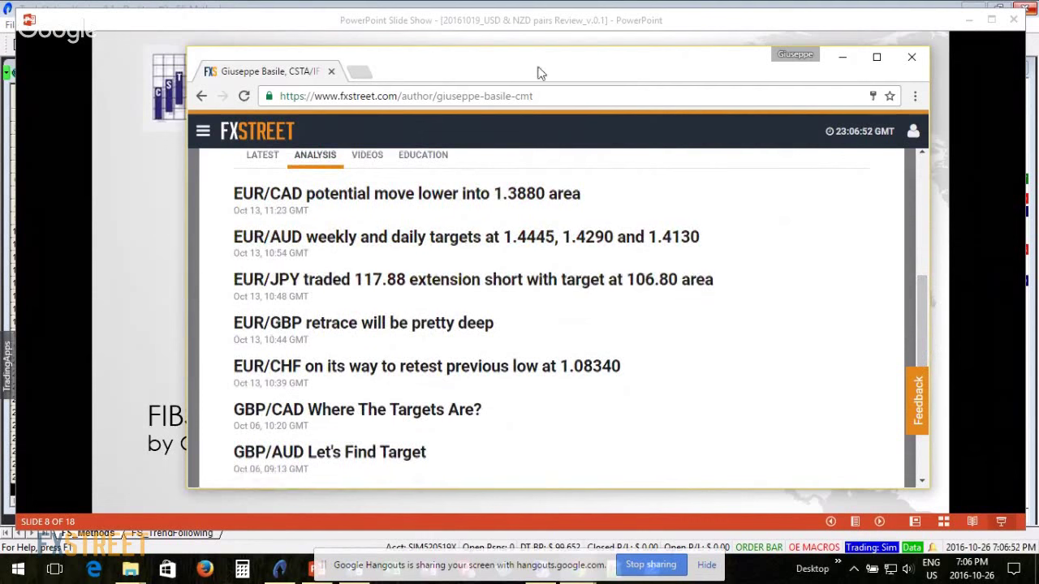
{"action": "mouse_move", "coordinate": [512, 73]}
{"action": "left_mouse_down"}
{"action": "mouse_move", "coordinate": [733, 63]}
{"action": "mouse_move", "coordinate": [1038, 25]}
{"action": "left_mouse_up"}
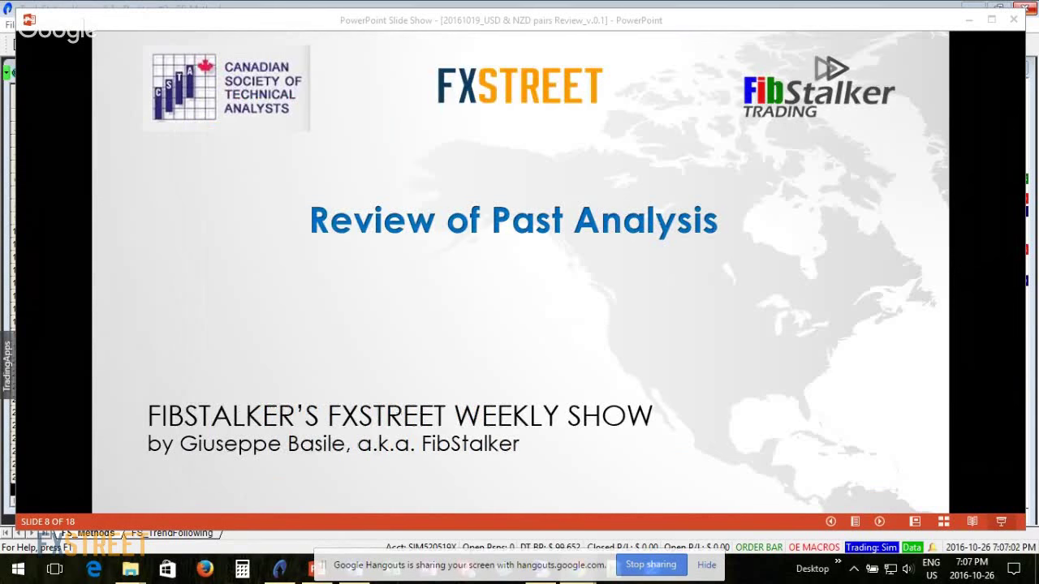
{"action": "left_click_drag", "start_coordinate": [1038, 178], "coordinate": [209, 179]}
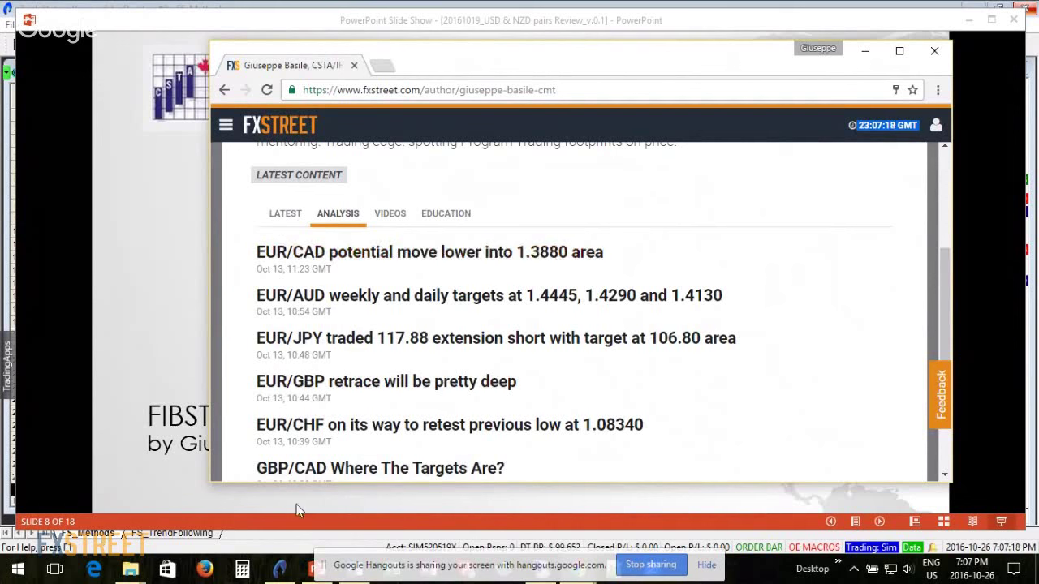
{"action": "left_click", "coordinate": [706, 564]}
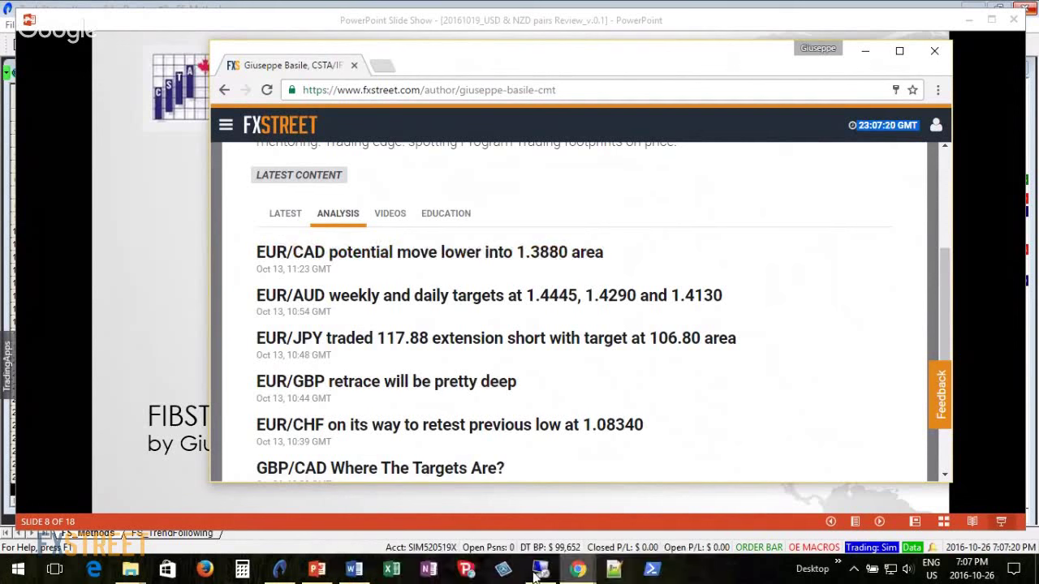
Switch to TradeStation, load EURCAD into the linked charts, and inspect the weekly chart at full size before restoring the window layout.
{"action": "left_click", "coordinate": [285, 575]}
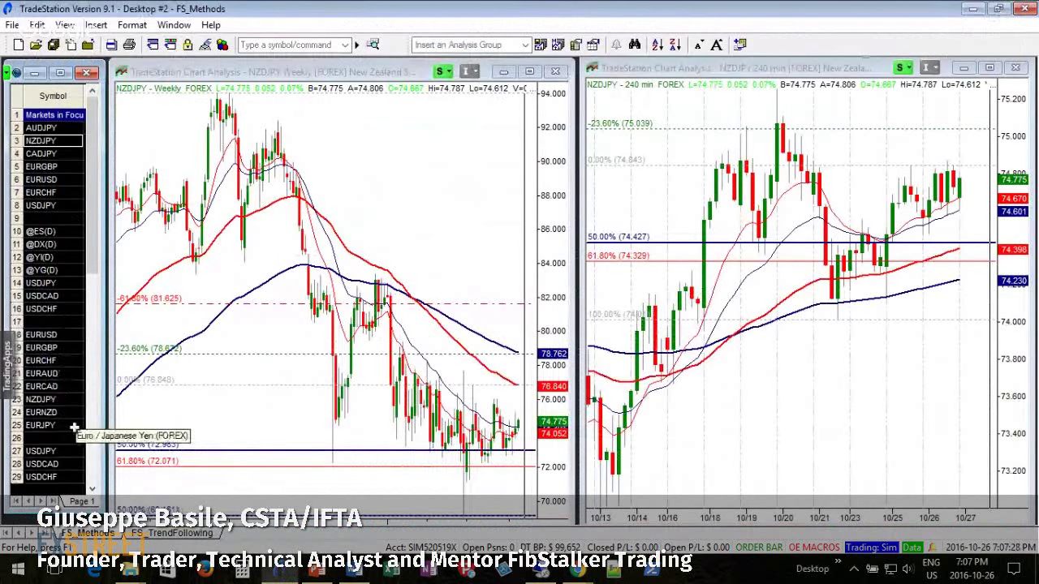
{"action": "left_click", "coordinate": [51, 387]}
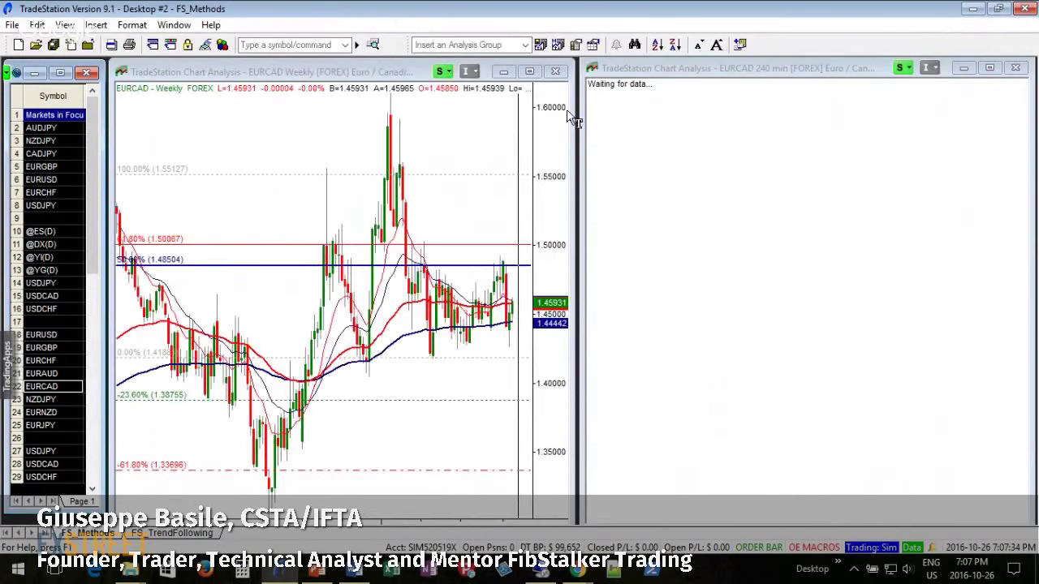
{"action": "left_click", "coordinate": [529, 71]}
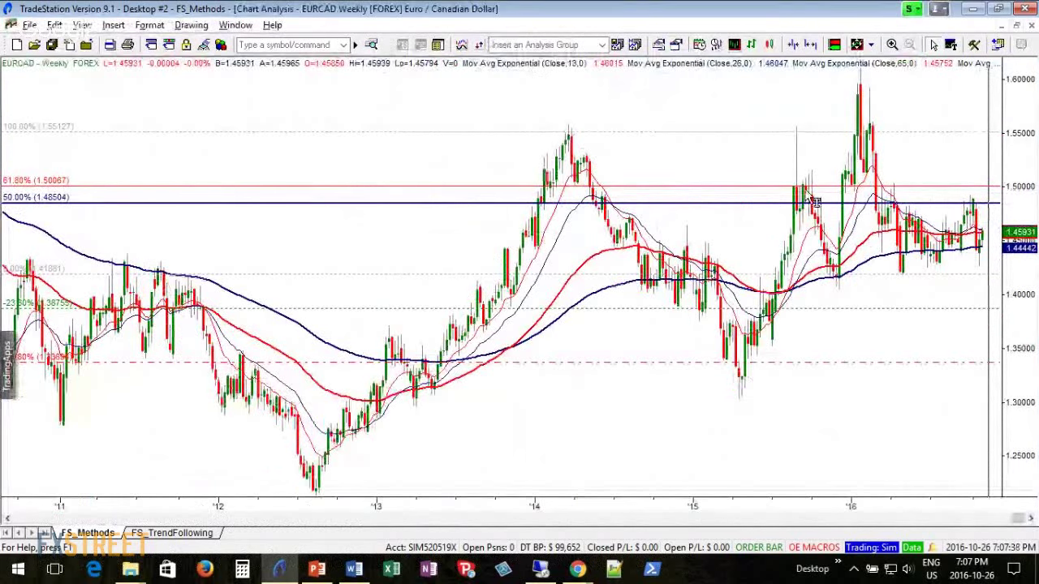
{"action": "mouse_move", "coordinate": [956, 315]}
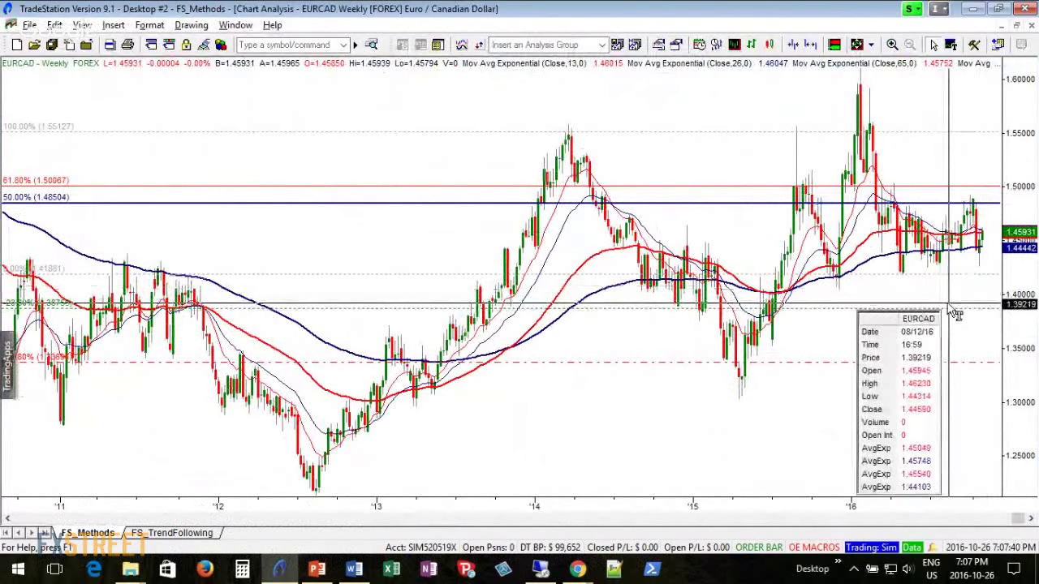
{"action": "left_click", "coordinate": [1019, 29]}
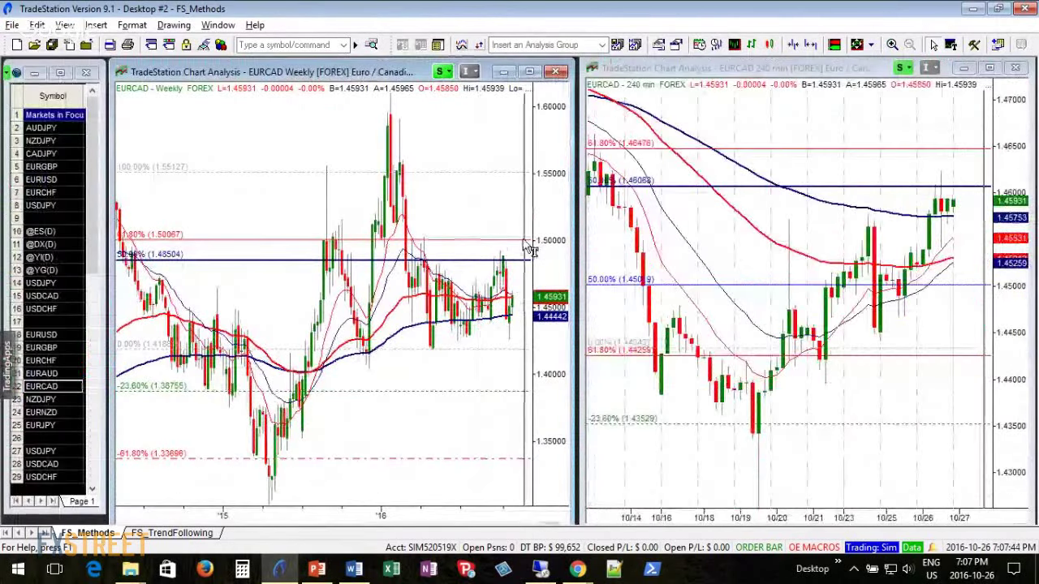
Clear the EURCAD 240 min chart from view and show the EURCAD Daily chart maximized instead.
{"action": "left_click", "coordinate": [1015, 67]}
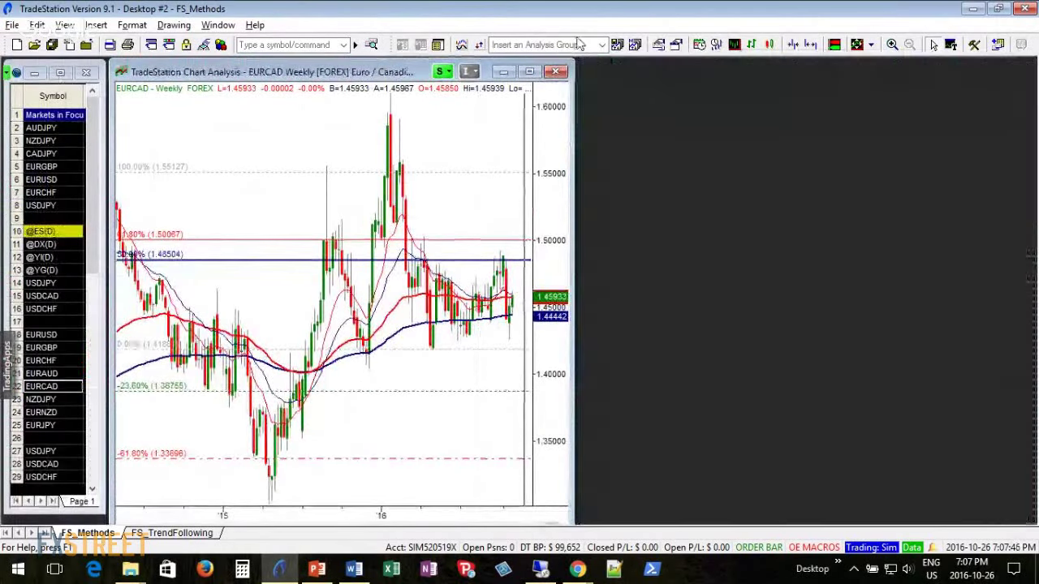
{"action": "left_click", "coordinate": [217, 25]}
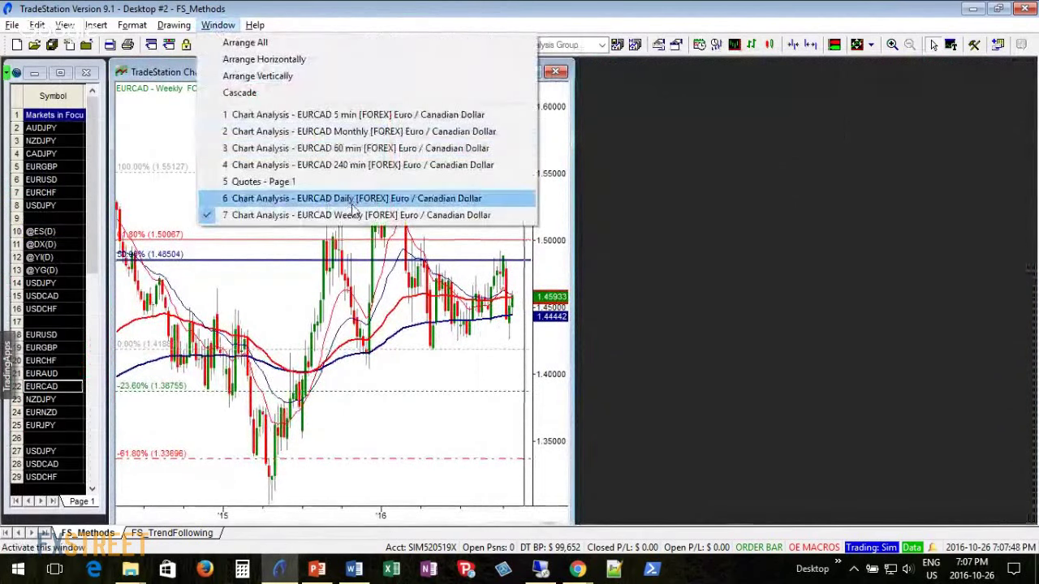
{"action": "left_click", "coordinate": [352, 202]}
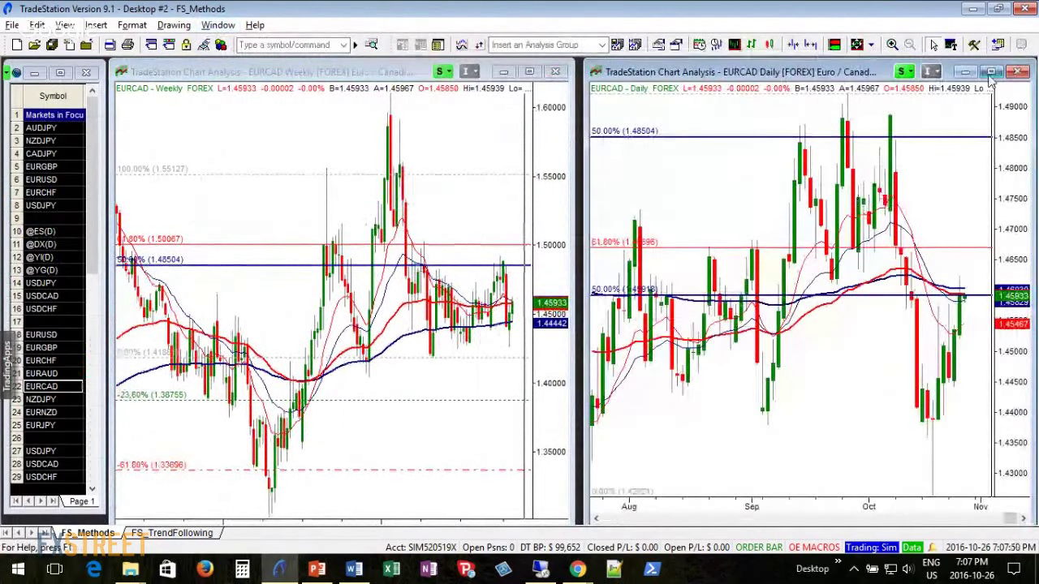
{"action": "left_click", "coordinate": [991, 71]}
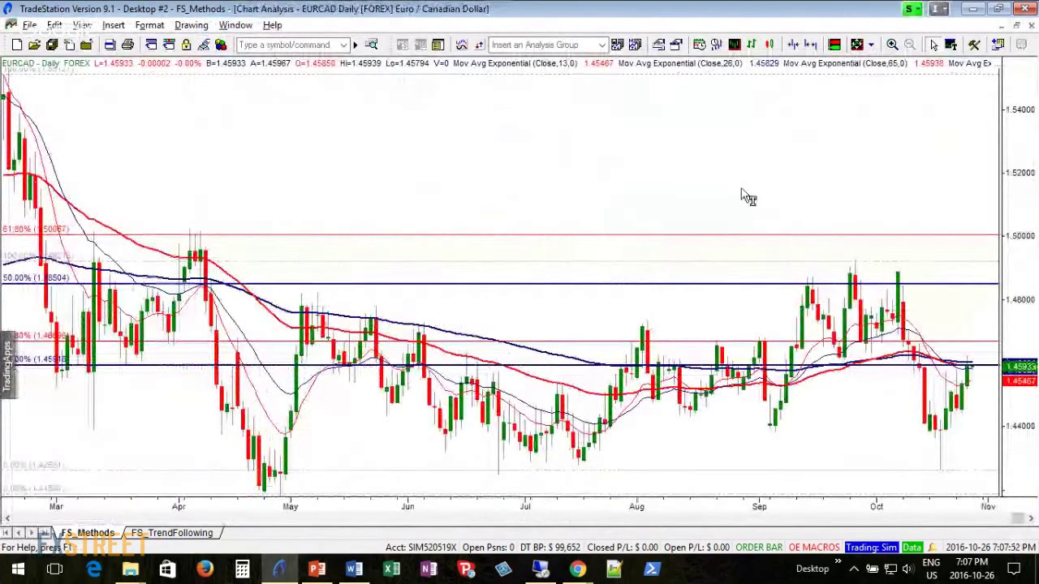
Remove the Fibonacci Price Retracement Lines whose 50% level is at 1.45918 from the EURCAD daily chart.
{"action": "scroll", "coordinate": [747, 197], "scroll_direction": "down", "scroll_amount": 3}
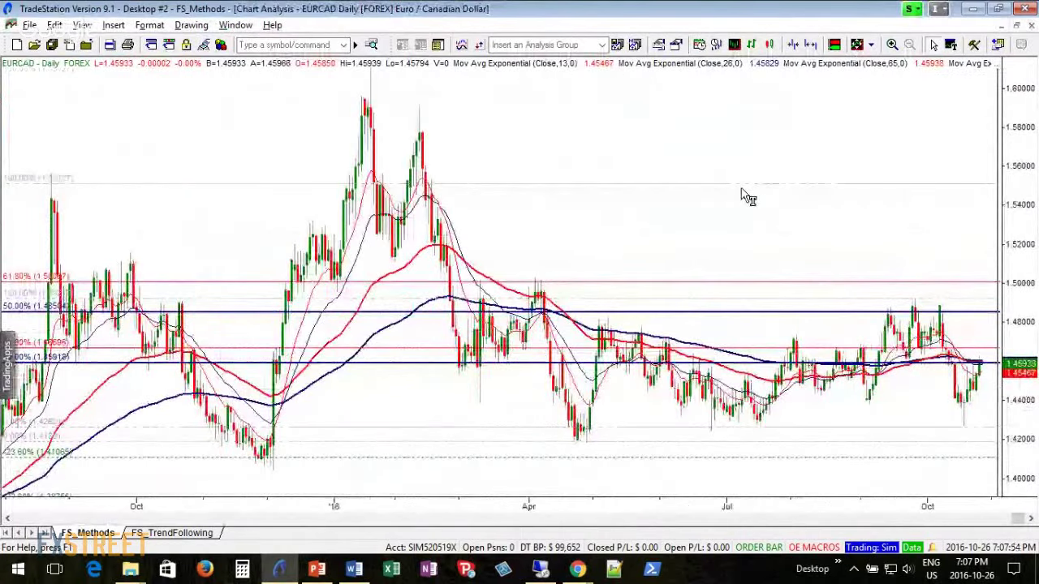
{"action": "scroll", "coordinate": [745, 196], "scroll_direction": "down", "scroll_amount": 3}
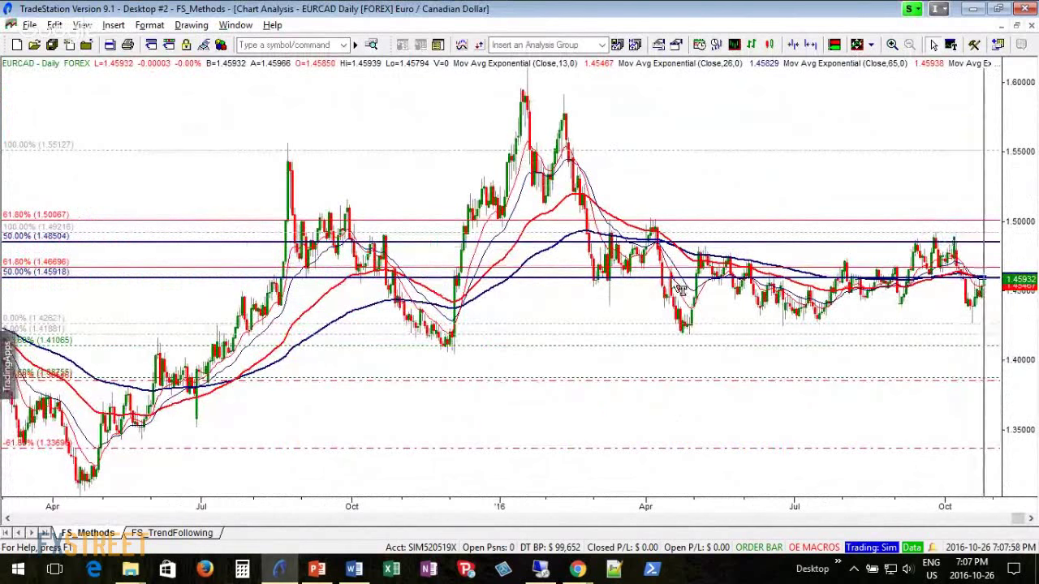
{"action": "left_click", "coordinate": [946, 317]}
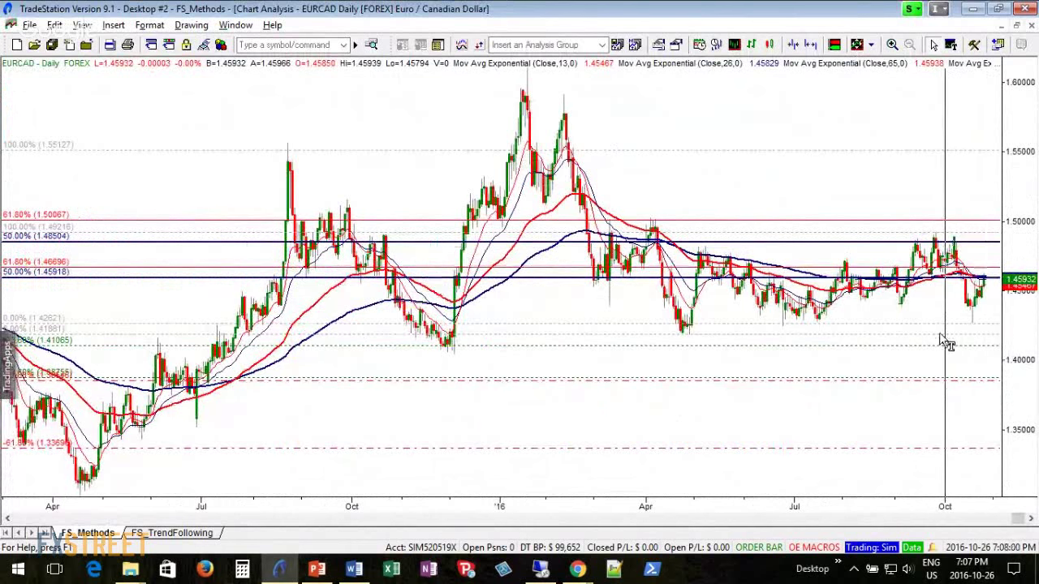
{"action": "right_click", "coordinate": [796, 273]}
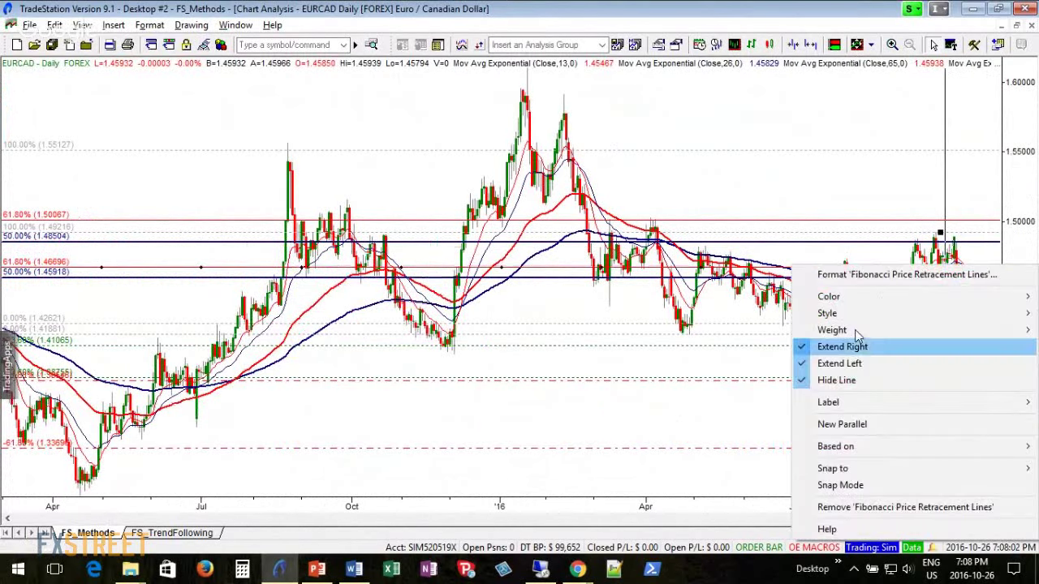
{"action": "left_click", "coordinate": [920, 507]}
{"action": "mouse_move", "coordinate": [888, 399]}
{"action": "left_mouse_down"}
{"action": "mouse_move", "coordinate": [985, 382]}
{"action": "mouse_move", "coordinate": [852, 352]}
{"action": "left_mouse_up"}
{"action": "left_click", "coordinate": [748, 284]}
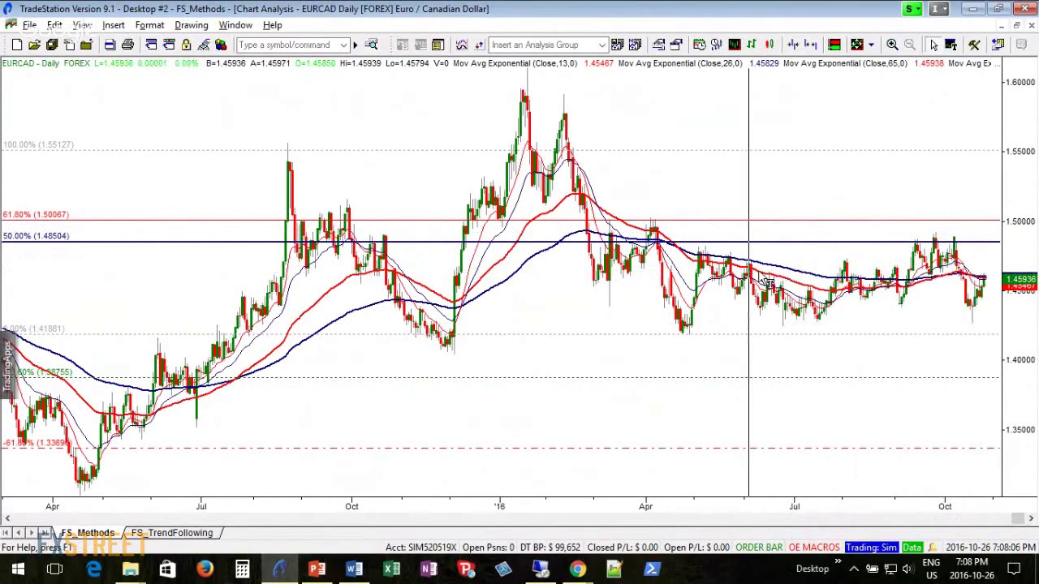
Draw Fibonacci Price Retracement Lines on the EURCAD daily chart from the late-September high to the October low at about 1.4267.
{"action": "scroll", "coordinate": [767, 282], "scroll_direction": "up", "scroll_amount": 10}
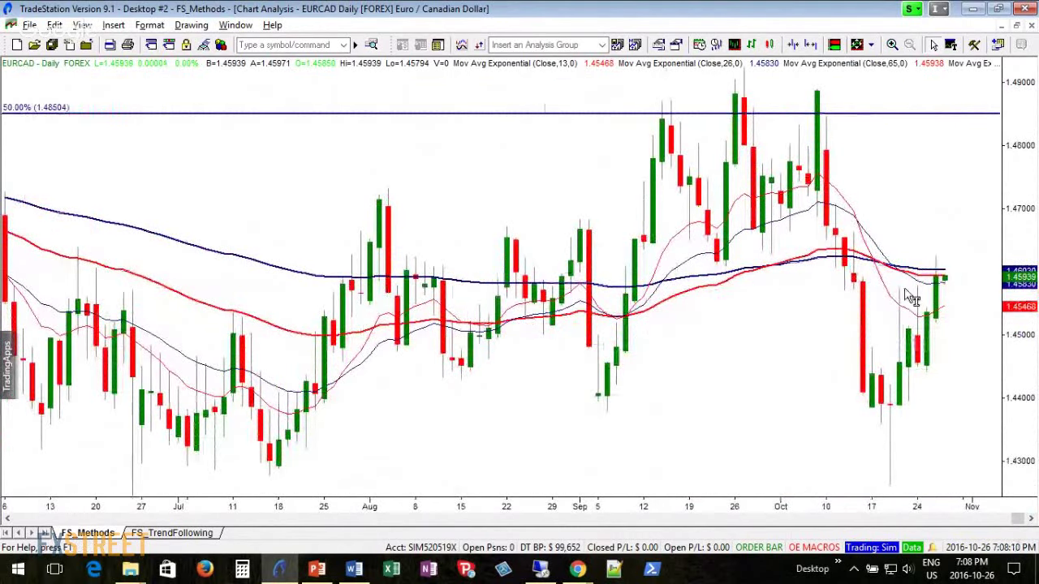
{"action": "left_click", "coordinate": [191, 25]}
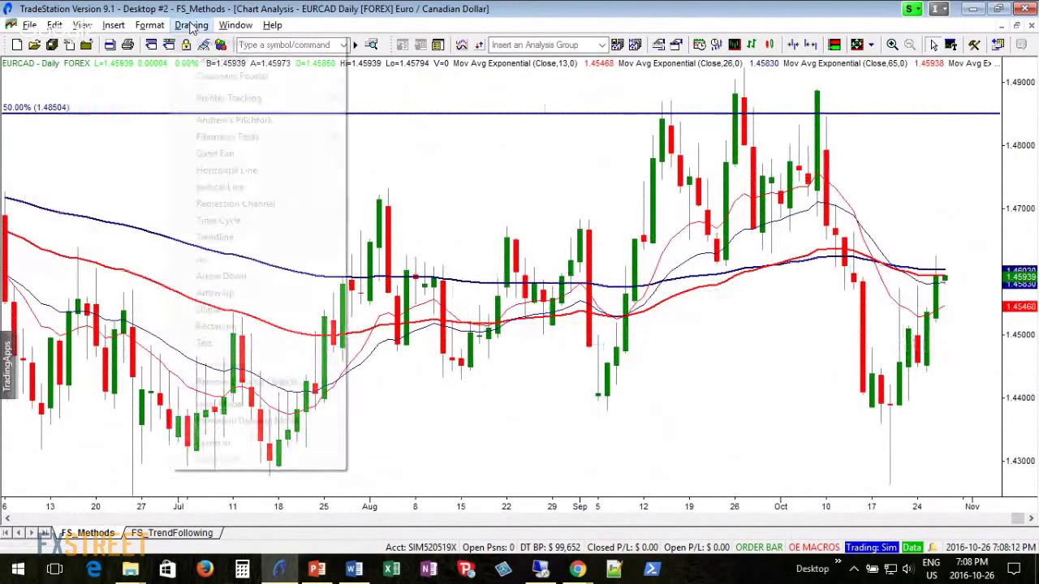
{"action": "mouse_move", "coordinate": [279, 145]}
{"action": "left_click", "coordinate": [458, 169]}
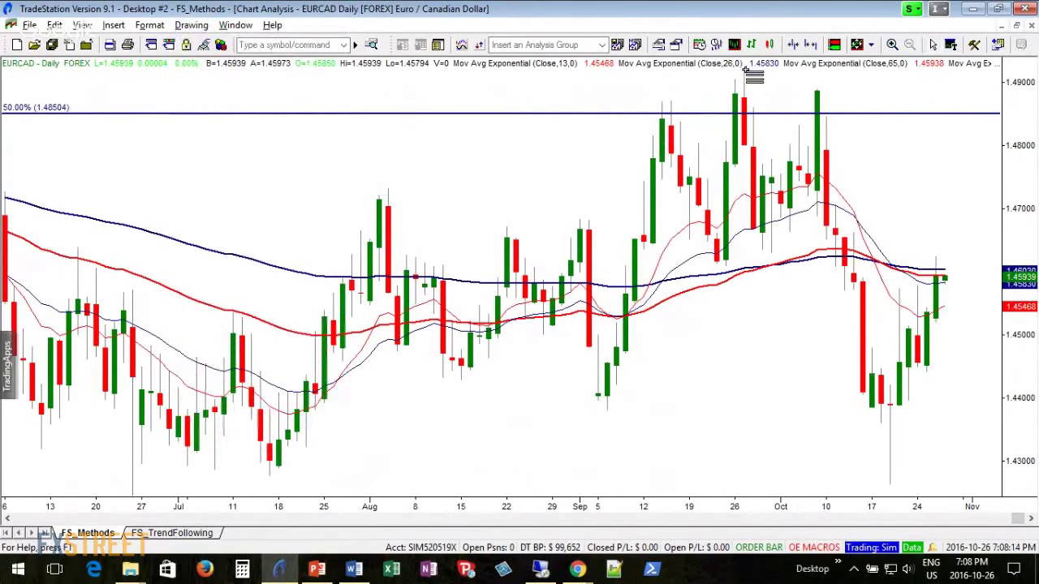
{"action": "mouse_move", "coordinate": [753, 73]}
{"action": "left_mouse_down"}
{"action": "mouse_move", "coordinate": [823, 324]}
{"action": "mouse_move", "coordinate": [833, 490]}
{"action": "mouse_move", "coordinate": [354, 313]}
{"action": "mouse_move", "coordinate": [86, 270]}
{"action": "mouse_move", "coordinate": [105, 276]}
{"action": "left_mouse_up"}
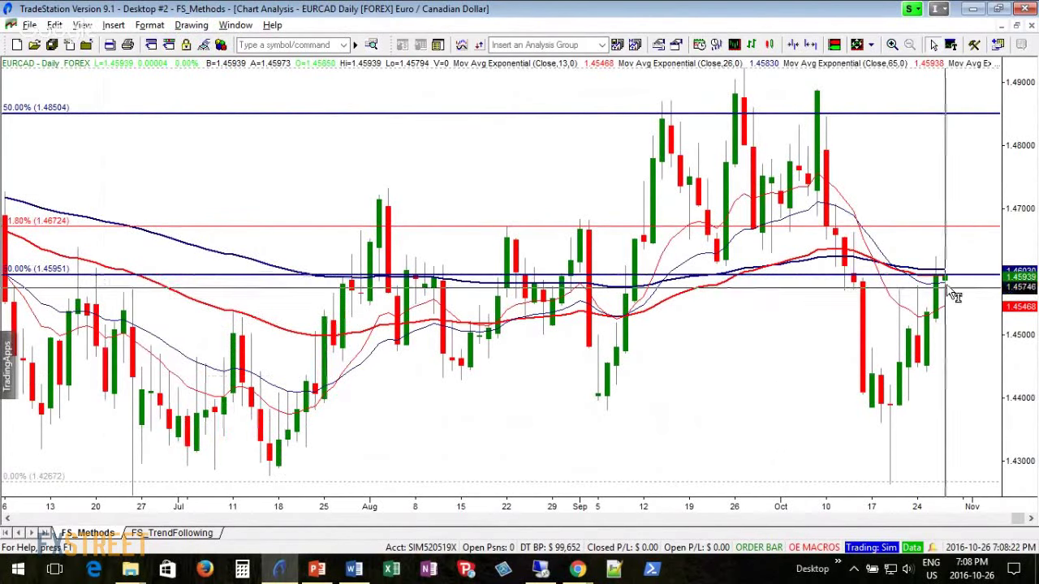
{"action": "left_click", "coordinate": [964, 329]}
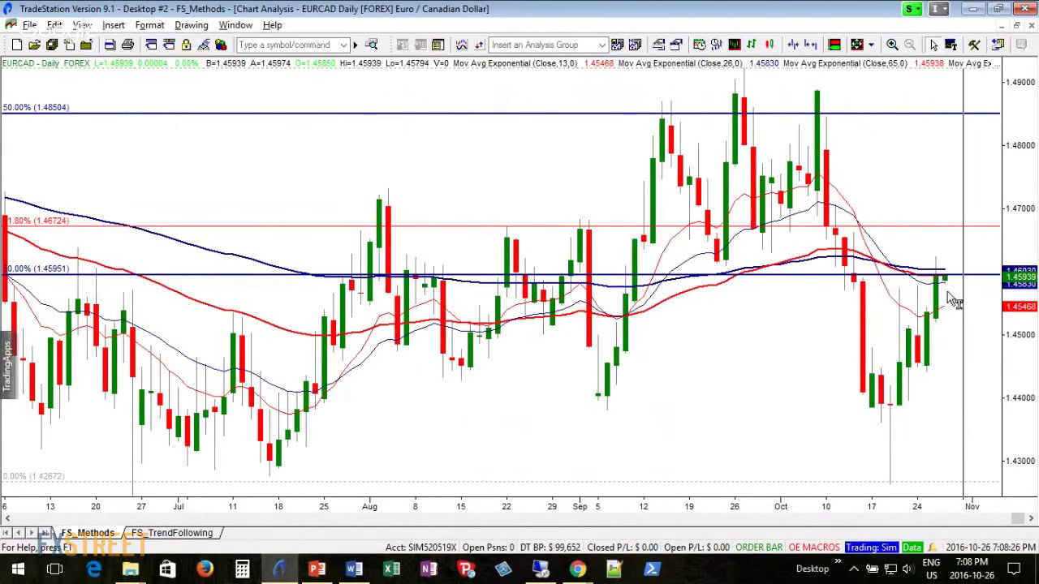
{"action": "scroll", "coordinate": [944, 392], "scroll_direction": "right", "scroll_amount": 1}
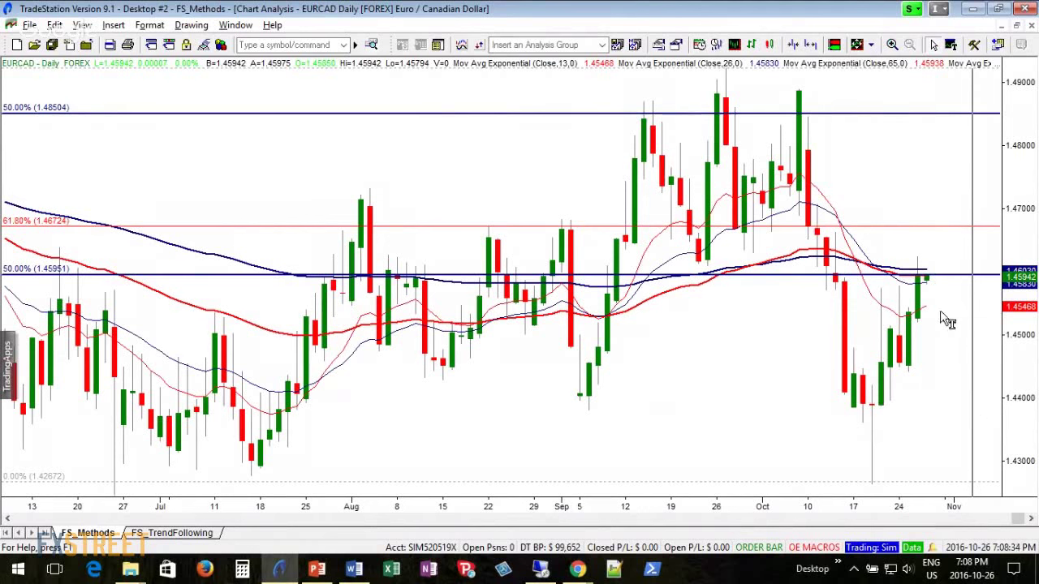
{"action": "left_click", "coordinate": [793, 339]}
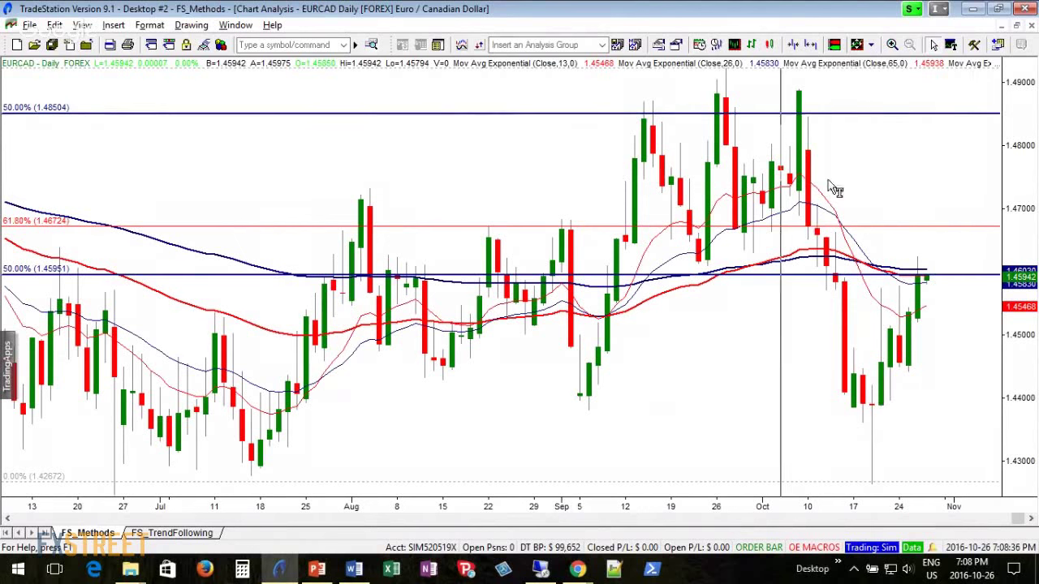
Restore the side-by-side chart layout and examine the EURCAD weekly chart at full size against its Fibonacci levels.
{"action": "left_click", "coordinate": [1016, 25]}
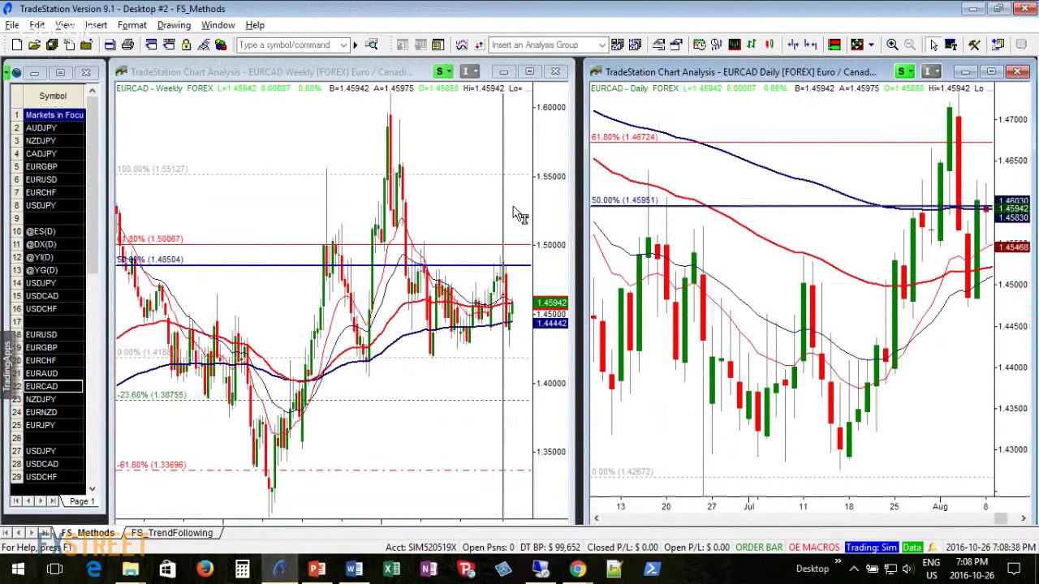
{"action": "left_click", "coordinate": [521, 216]}
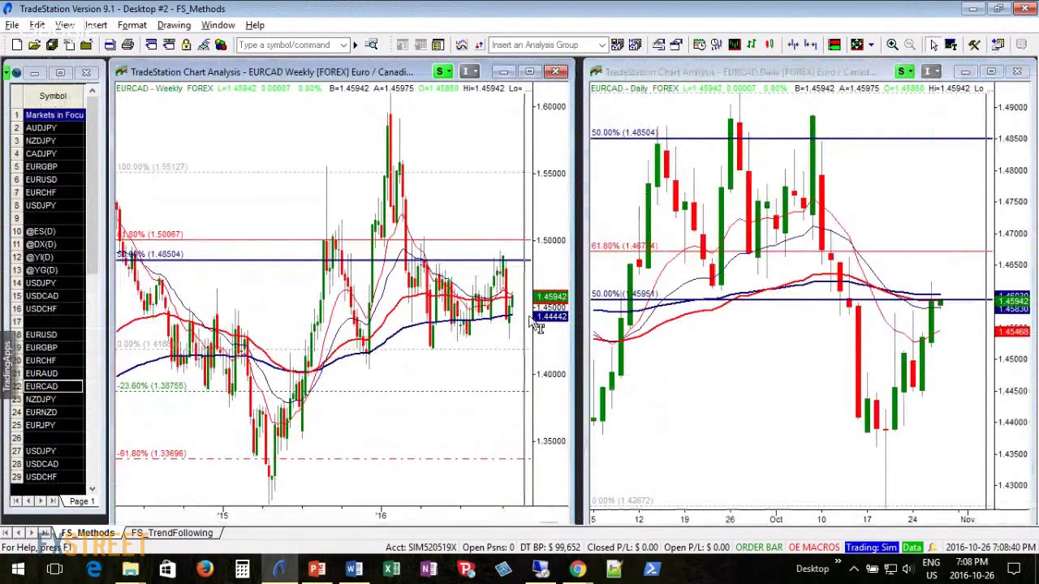
{"action": "left_click", "coordinate": [528, 71]}
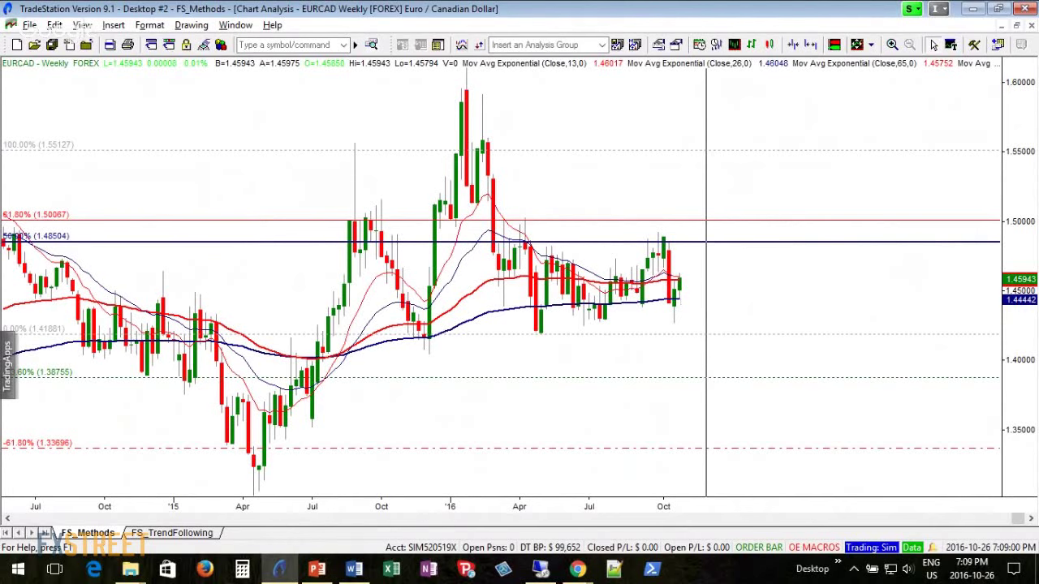
{"action": "left_click", "coordinate": [1017, 26]}
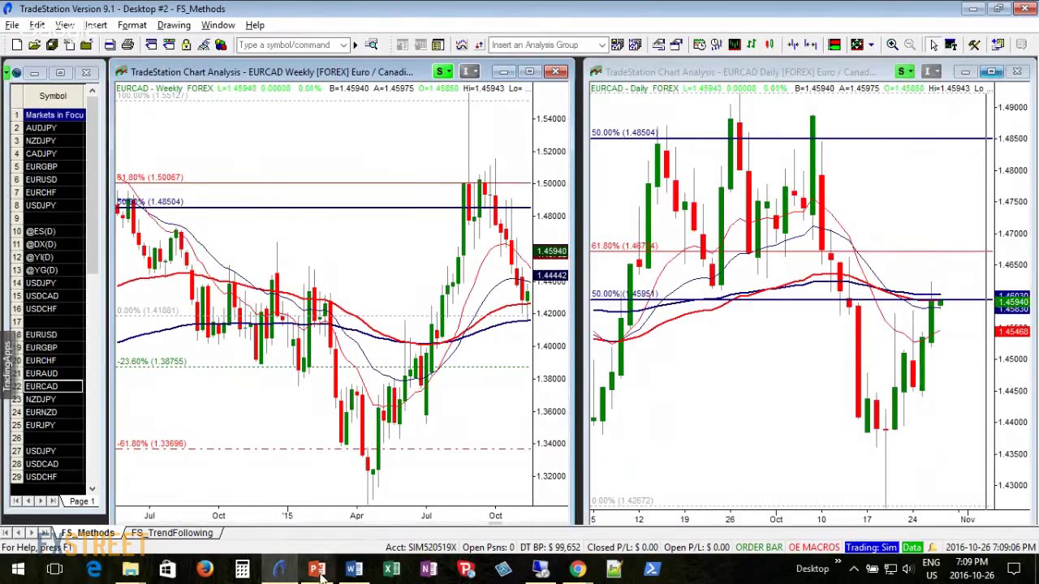
Switch to the Chrome window with the FXStreet analysis list to read the EUR/AUD targets, and return to TradeStation.
{"action": "left_click", "coordinate": [588, 575]}
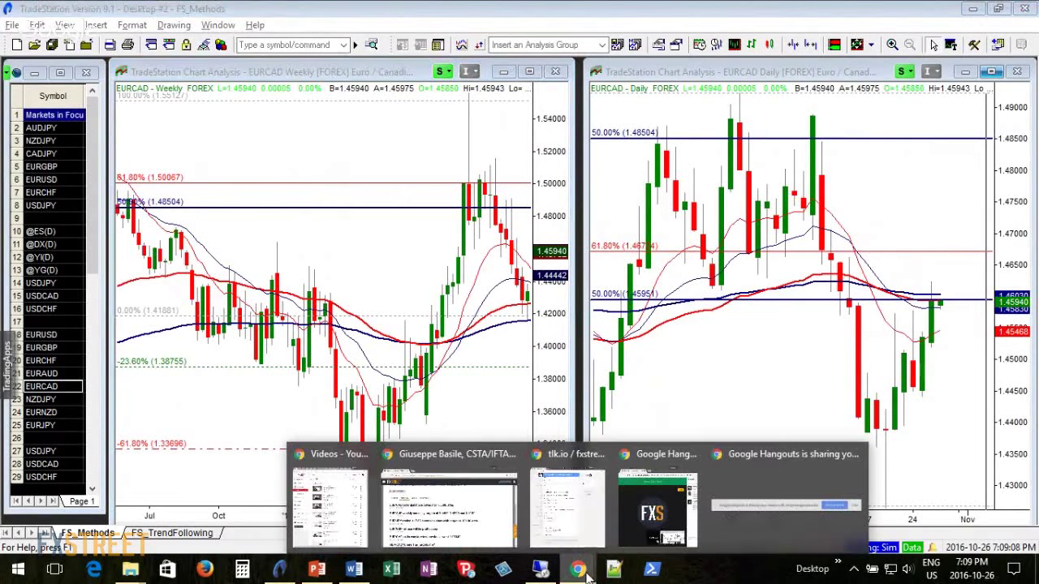
{"action": "left_click", "coordinate": [479, 523]}
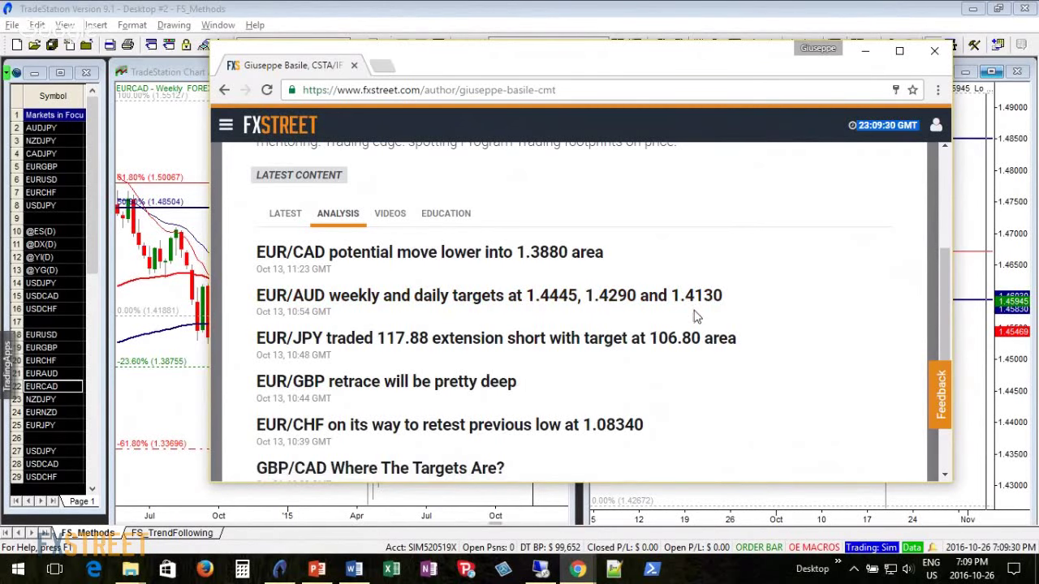
{"action": "left_click", "coordinate": [433, 29]}
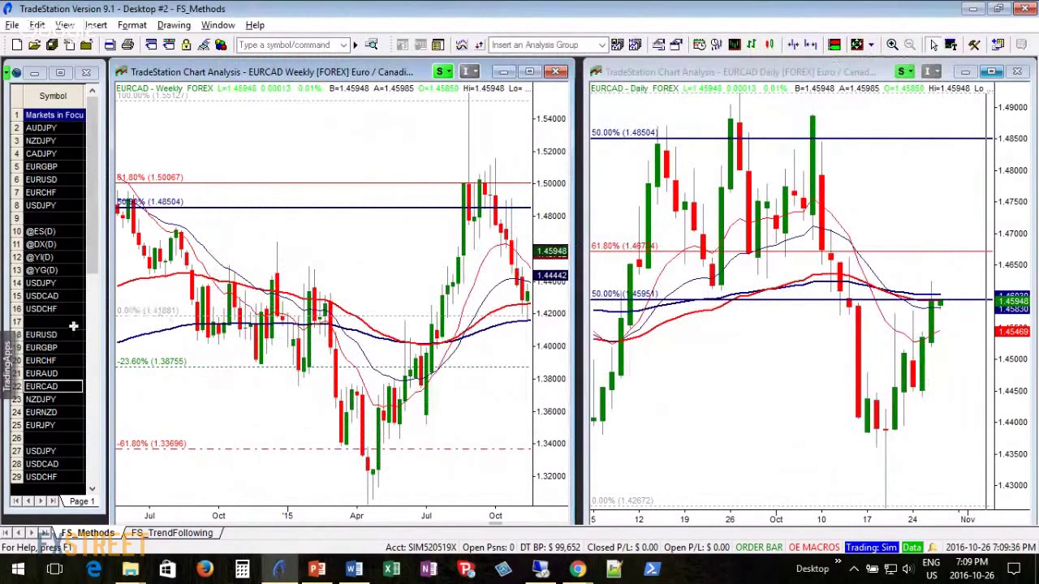
Load EURAUD into the linked charts and show its weekly chart maximized with price history back to about 2009.
{"action": "left_click", "coordinate": [57, 373]}
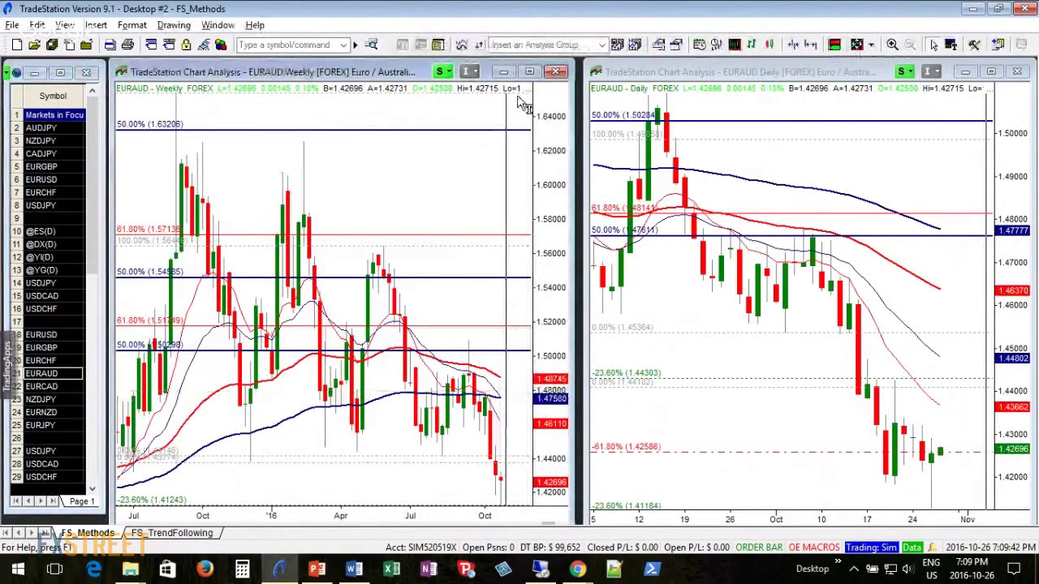
{"action": "left_click", "coordinate": [529, 72]}
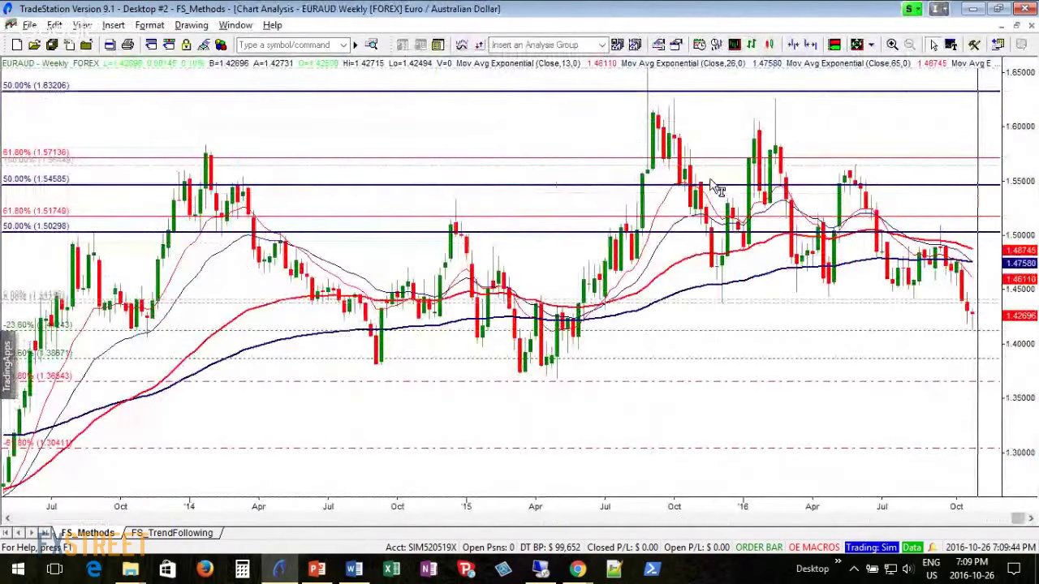
{"action": "scroll", "coordinate": [716, 192], "scroll_direction": "down", "scroll_amount": 5}
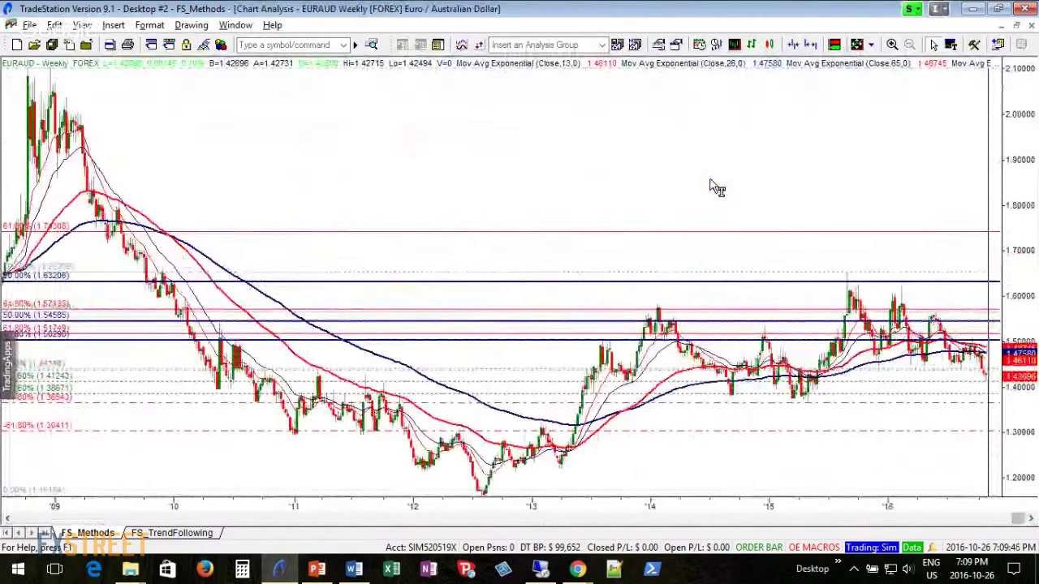
Remove the Fibonacci Price Retracement Lines with the 50% level at 1.54585 from the EURAUD weekly chart.
{"action": "scroll", "coordinate": [717, 188], "scroll_direction": "up", "scroll_amount": 3}
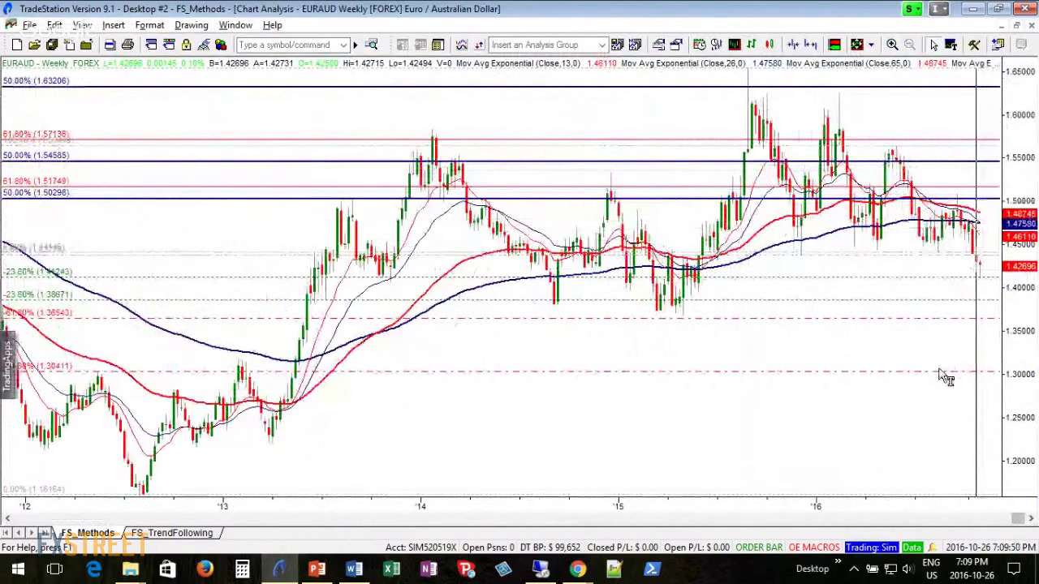
{"action": "right_click", "coordinate": [662, 167]}
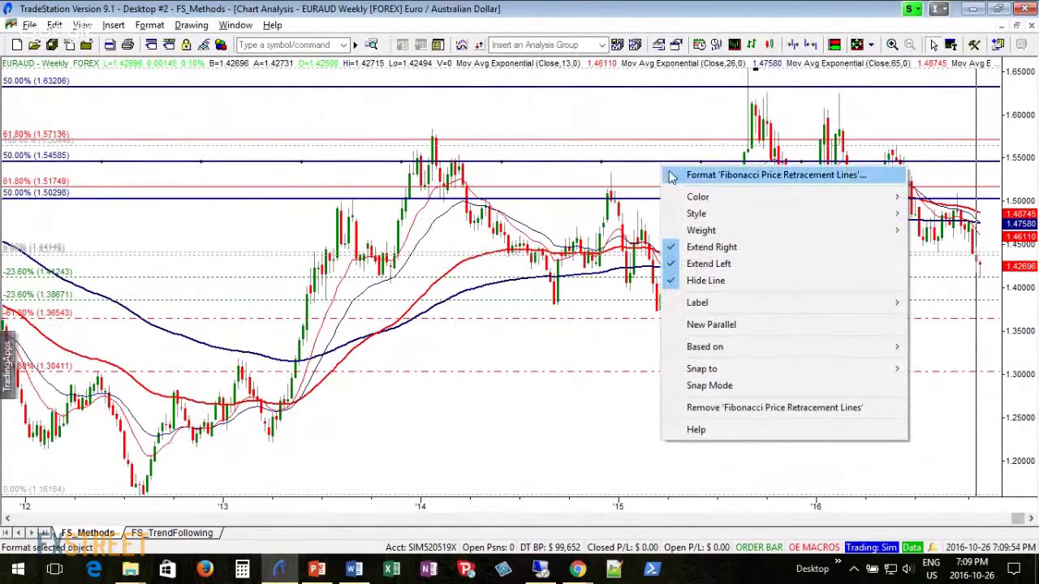
{"action": "left_click", "coordinate": [783, 407]}
{"action": "left_click", "coordinate": [725, 345]}
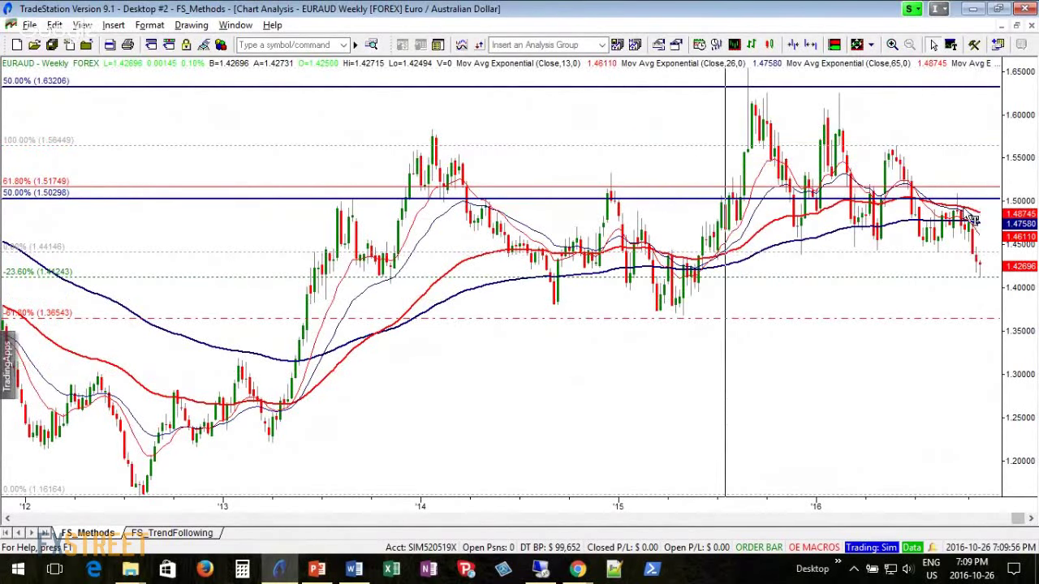
Examine the recent EURAUD weekly bars against the remaining Fibonacci levels and the longer price history.
{"action": "left_click", "coordinate": [962, 213]}
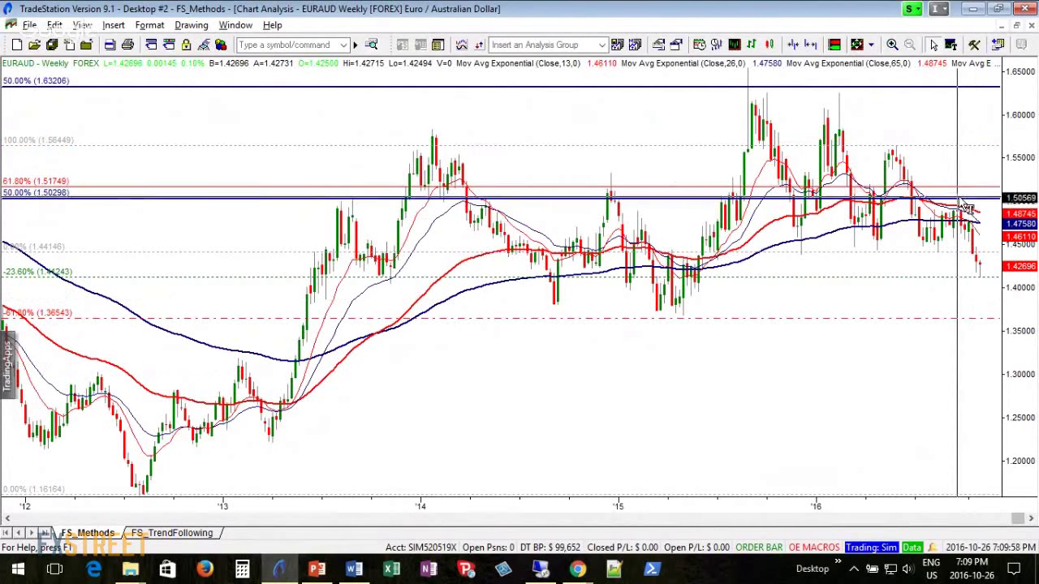
{"action": "mouse_move", "coordinate": [966, 211]}
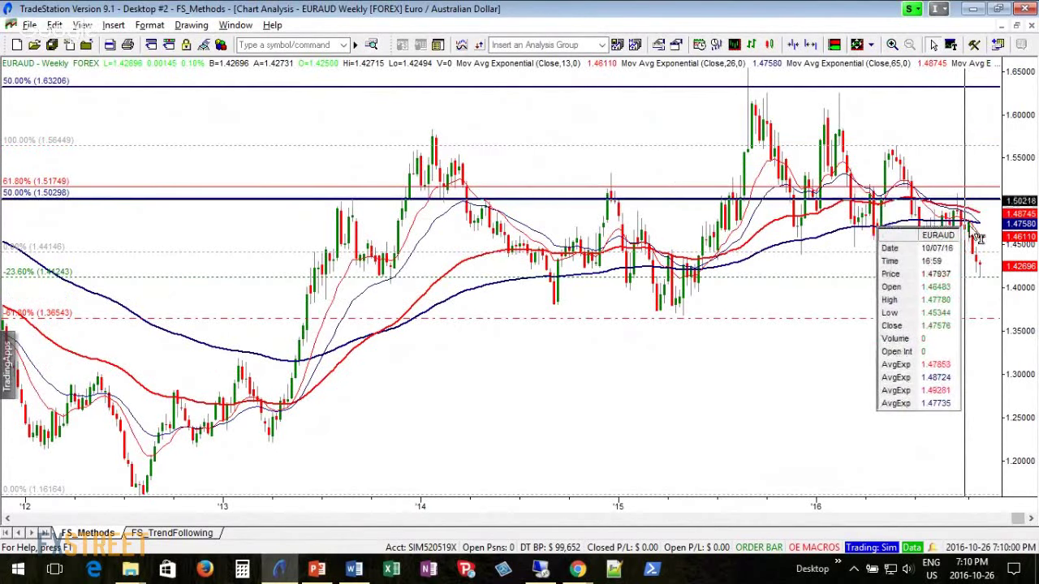
{"action": "scroll", "coordinate": [994, 302], "scroll_direction": "down", "scroll_amount": 3}
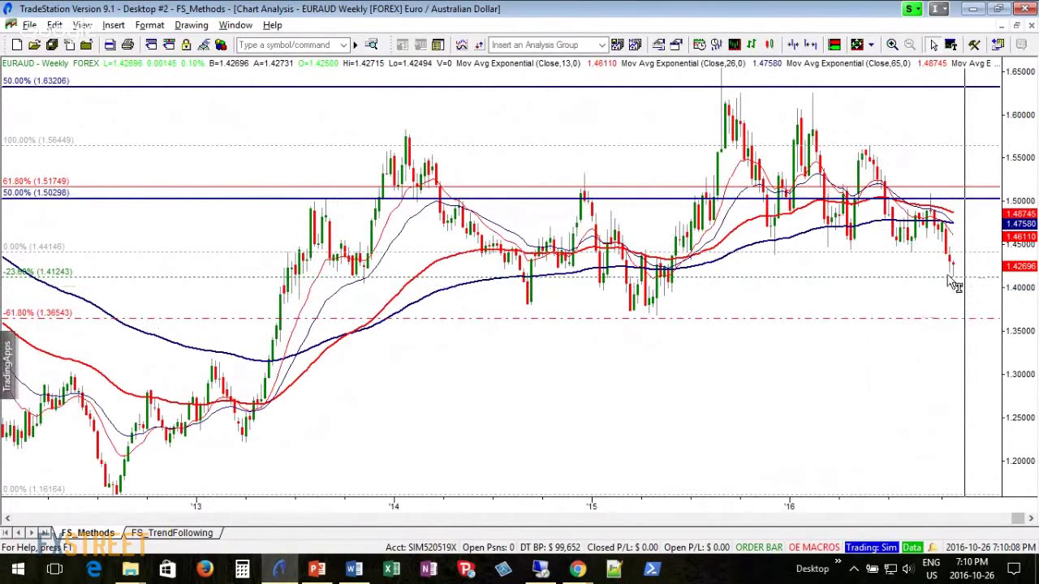
{"action": "scroll", "coordinate": [897, 343], "scroll_direction": "down", "scroll_amount": 5}
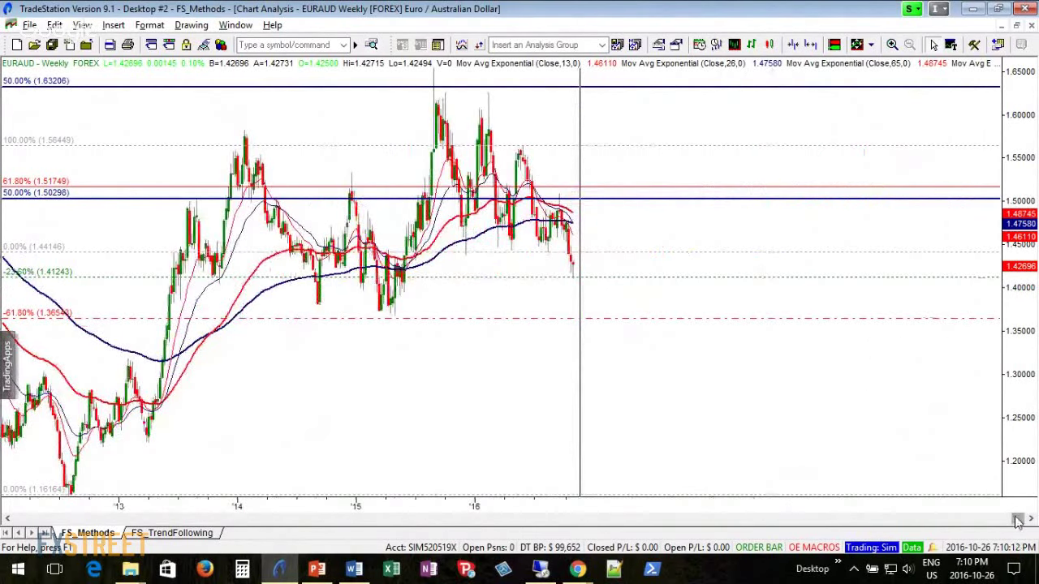
{"action": "scroll", "coordinate": [1019, 516], "scroll_direction": "up", "scroll_amount": 5}
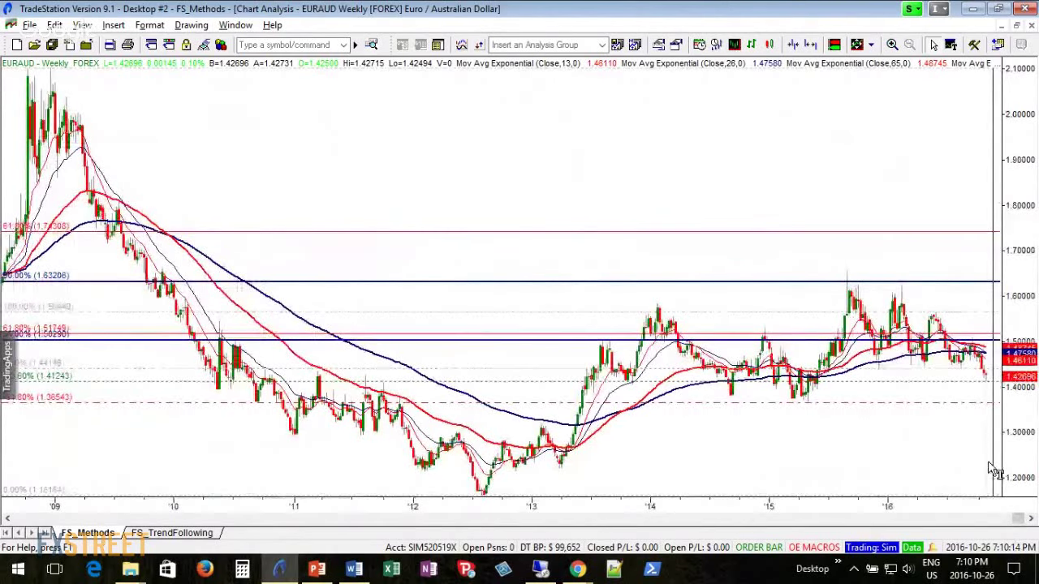
{"action": "scroll", "coordinate": [995, 472], "scroll_direction": "up", "scroll_amount": 4}
{"action": "scroll", "coordinate": [995, 472], "scroll_direction": "down", "scroll_amount": 1}
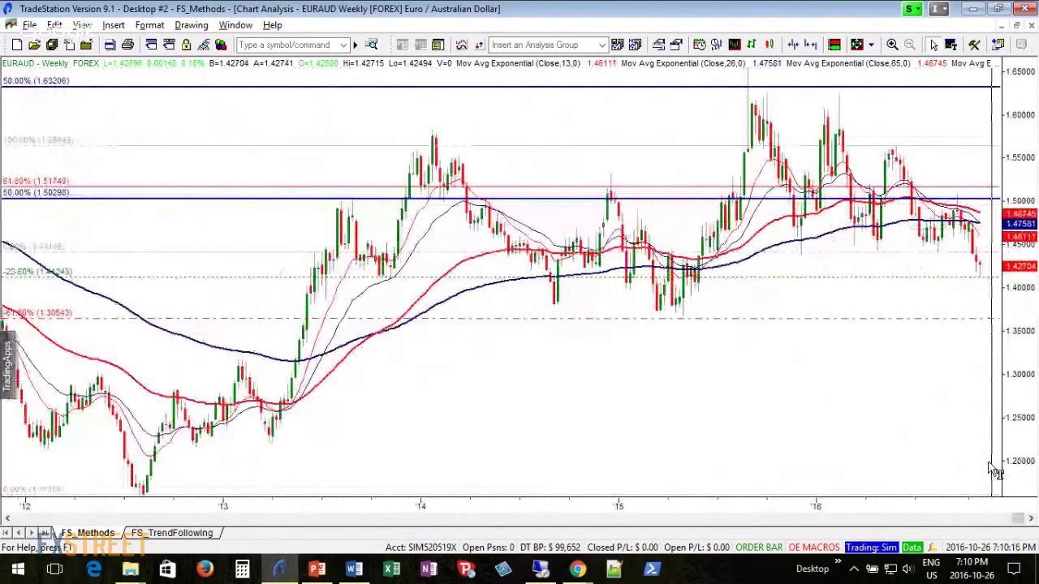
Draw Fibonacci Price Retracement Lines on the EURAUD weekly chart from the 2015 high near 1.65 to the low near 1.44.
{"action": "left_click", "coordinate": [191, 26]}
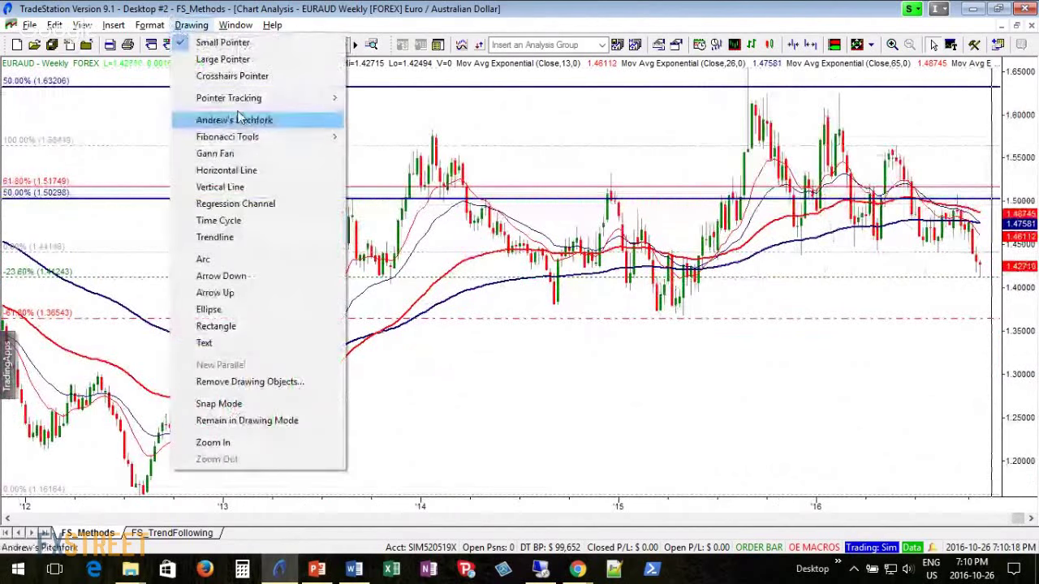
{"action": "mouse_move", "coordinate": [274, 138]}
{"action": "left_click", "coordinate": [390, 168]}
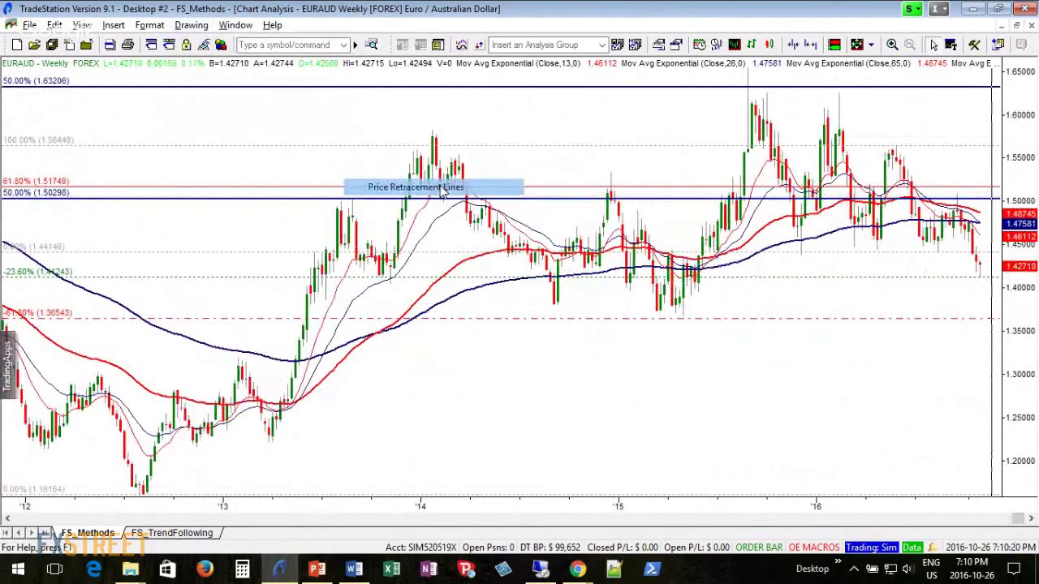
{"action": "left_click", "coordinate": [752, 69]}
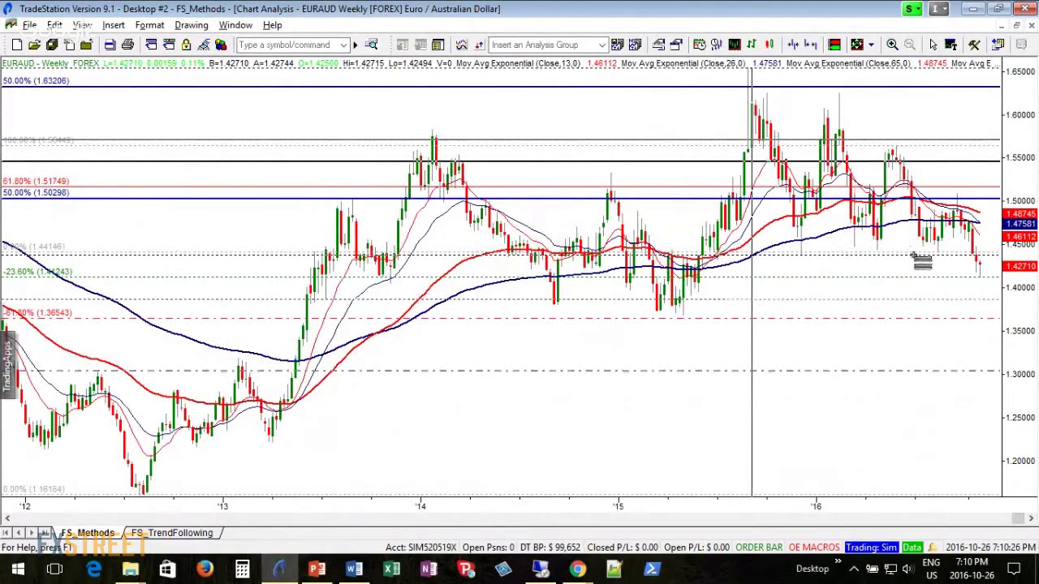
{"action": "left_click", "coordinate": [916, 257]}
{"action": "left_click", "coordinate": [734, 266]}
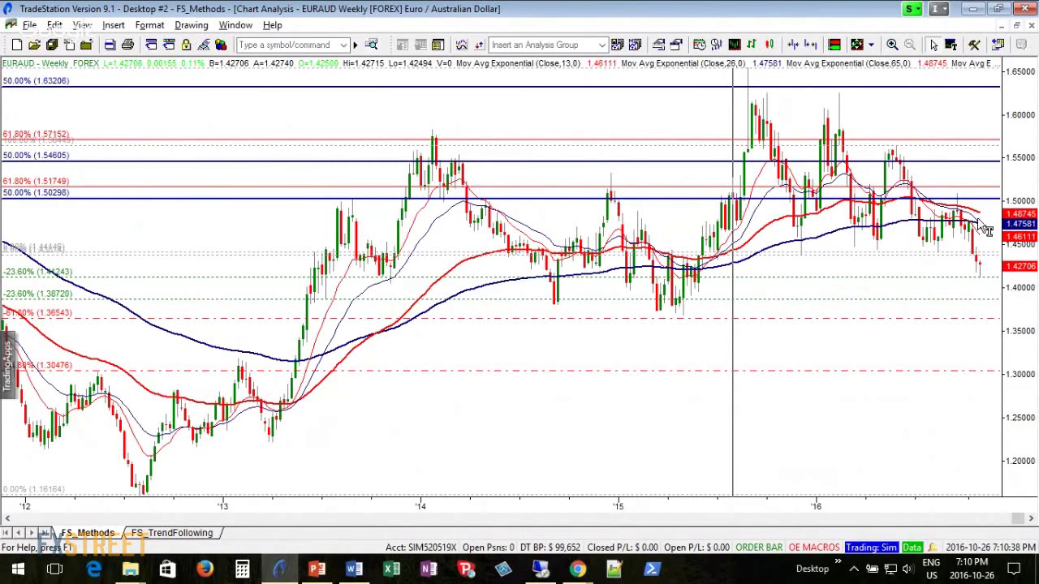
Maximize the EURAUD daily chart and draw Fibonacci Price Retracement Lines from the early-October low at about 1.4537 to the late-October low at about 1.413.
{"action": "left_click", "coordinate": [1017, 26]}
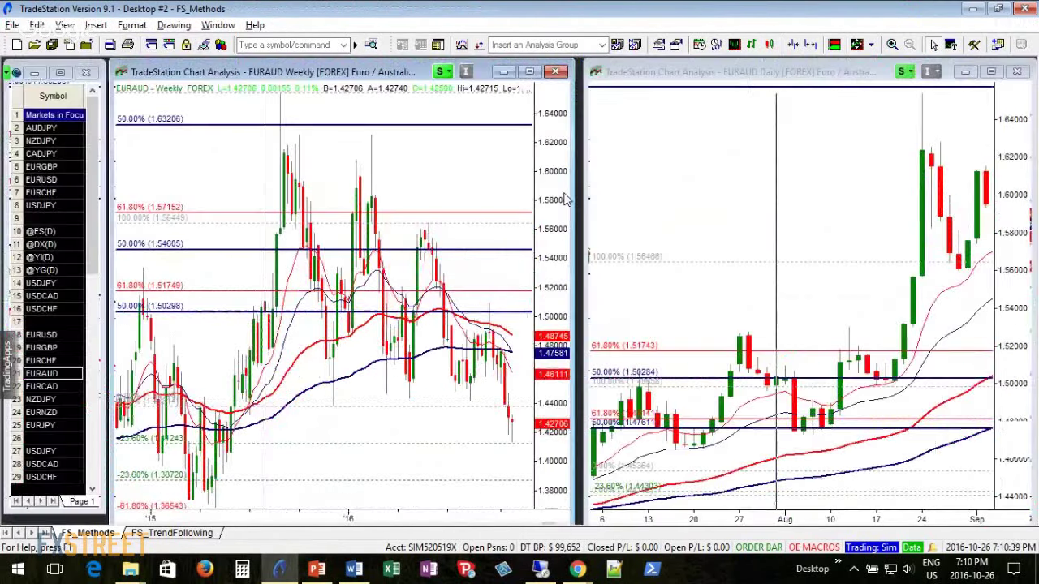
{"action": "left_click", "coordinate": [991, 72]}
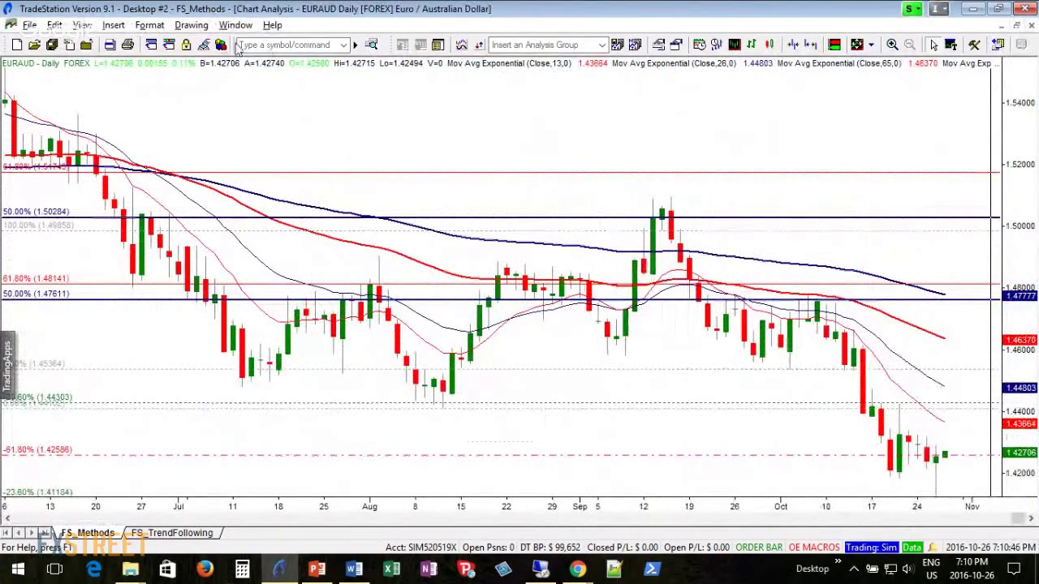
{"action": "left_click", "coordinate": [203, 26]}
{"action": "mouse_move", "coordinate": [301, 136]}
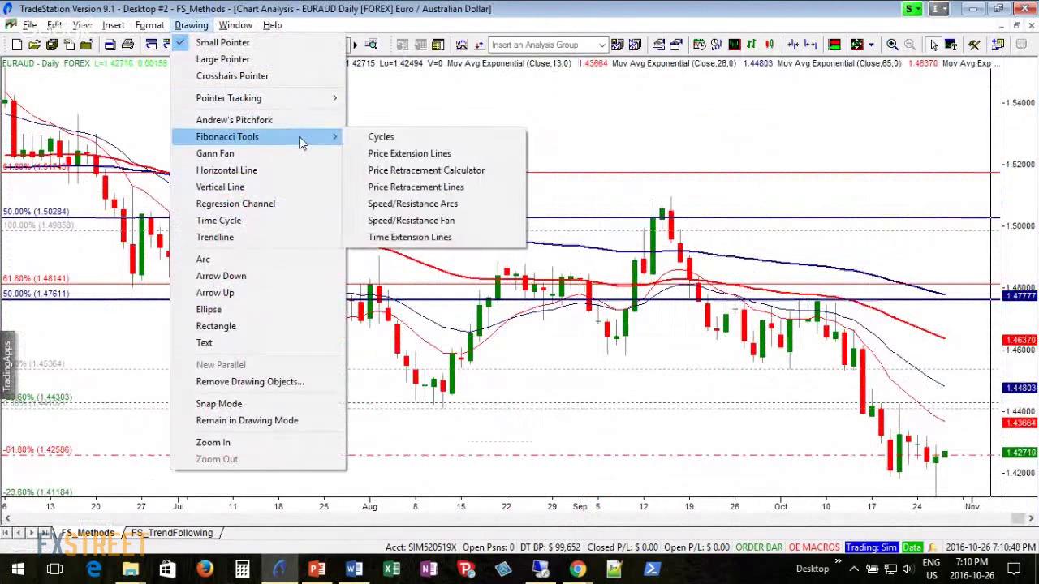
{"action": "left_click", "coordinate": [479, 189]}
{"action": "mouse_move", "coordinate": [800, 370]}
{"action": "left_mouse_down"}
{"action": "mouse_move", "coordinate": [805, 430]}
{"action": "mouse_move", "coordinate": [835, 494]}
{"action": "left_mouse_up"}
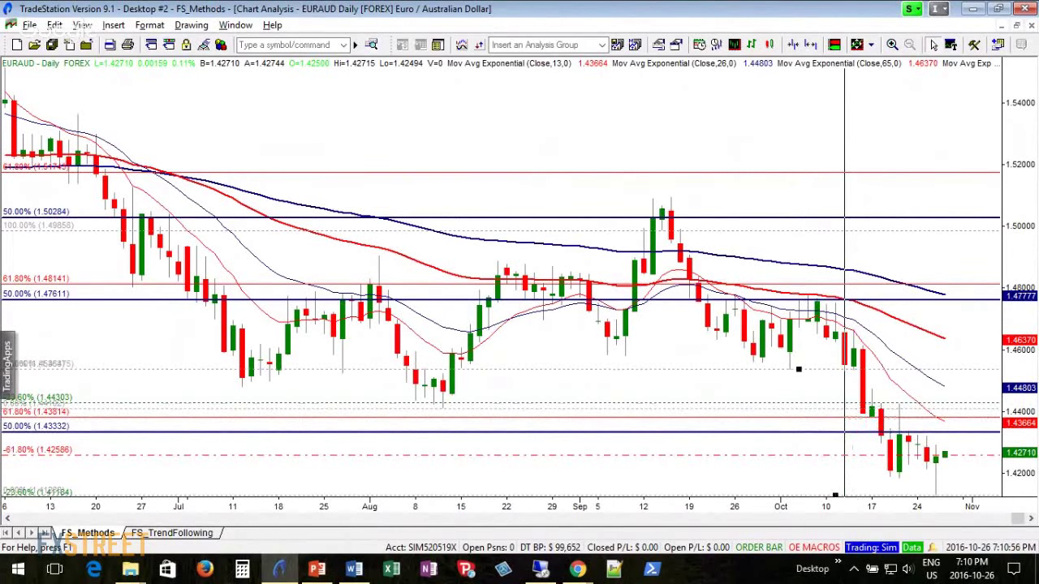
Restore the side-by-side chart layout and switch to the Chrome window with the FXStreet analysis list to read the EUR/AUD and EUR/JPY targets.
{"action": "left_click", "coordinate": [1005, 45]}
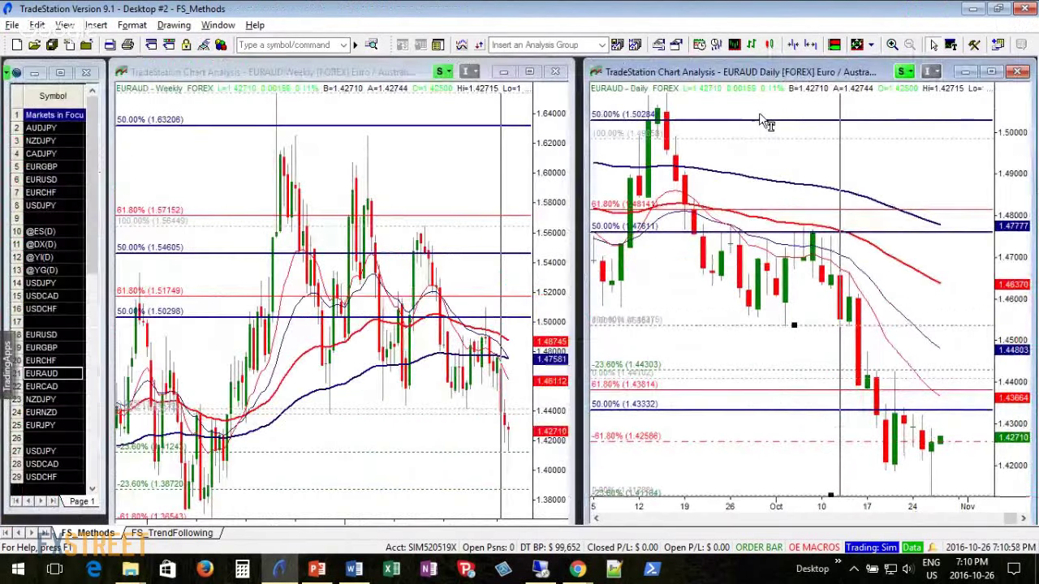
{"action": "left_click", "coordinate": [436, 282]}
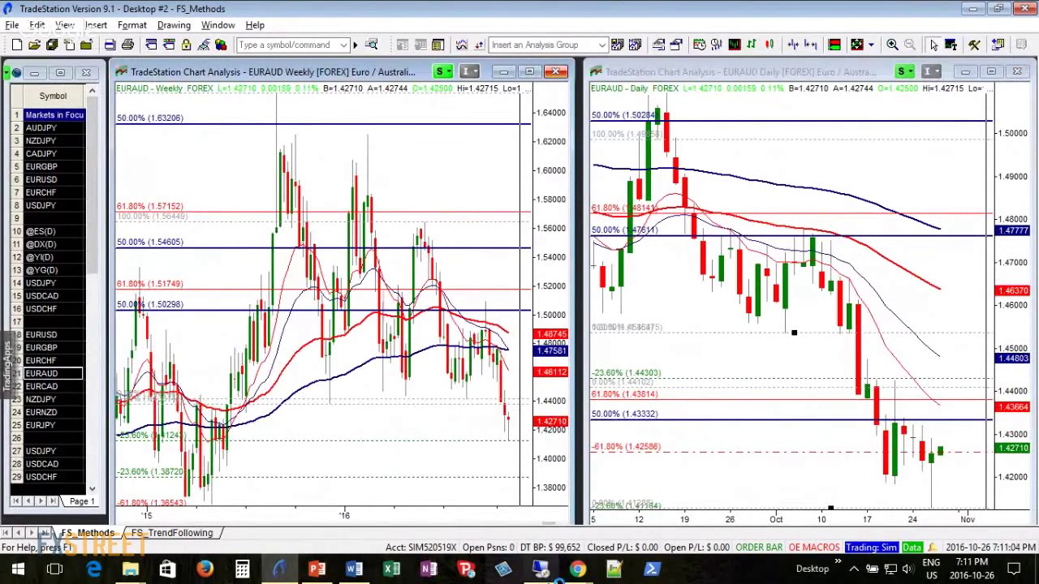
{"action": "mouse_move", "coordinate": [582, 573]}
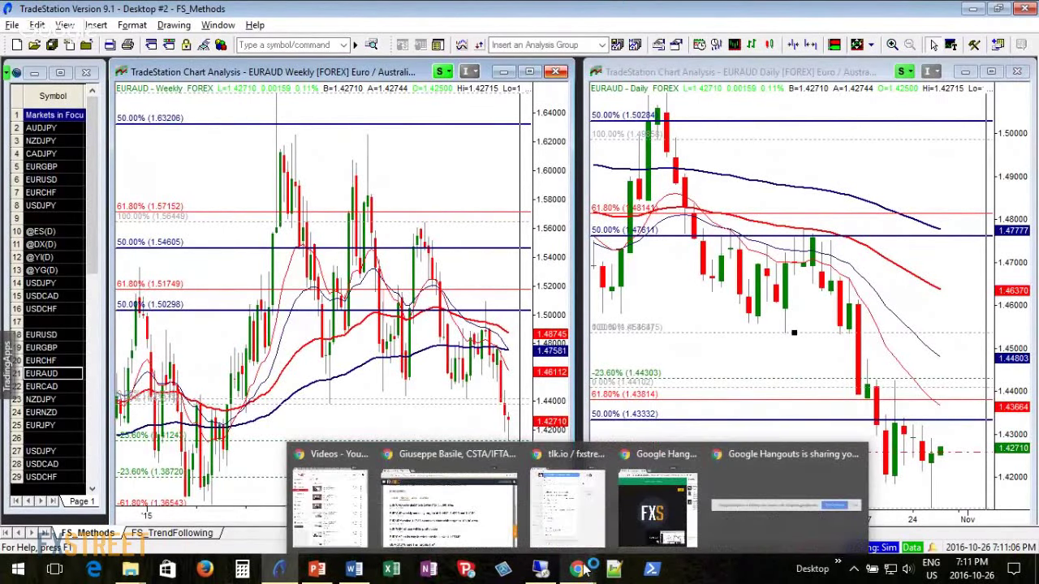
{"action": "left_click", "coordinate": [467, 524]}
{"action": "left_click_drag", "start_coordinate": [503, 40], "coordinate": [477, 21]}
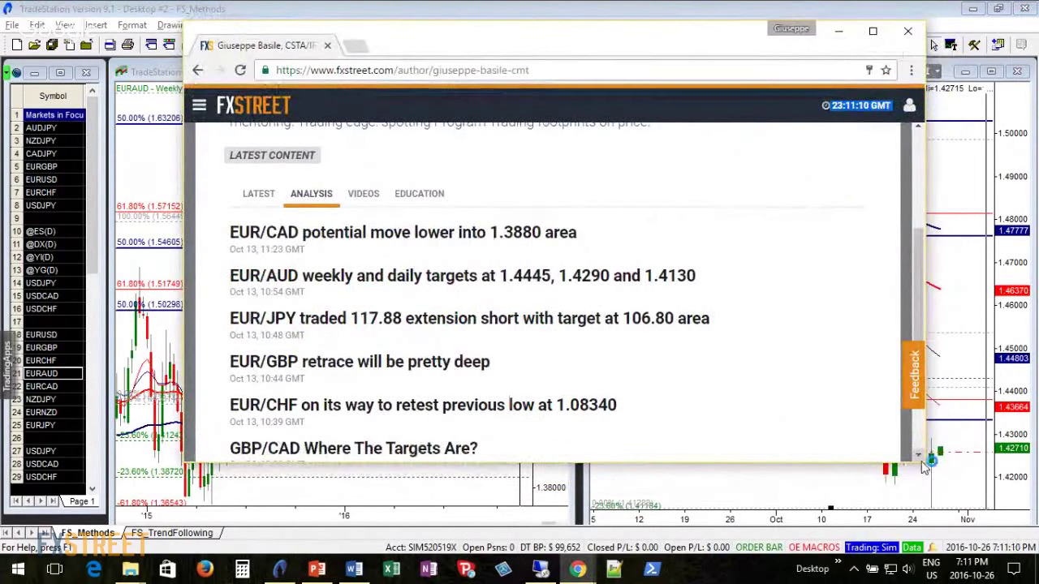
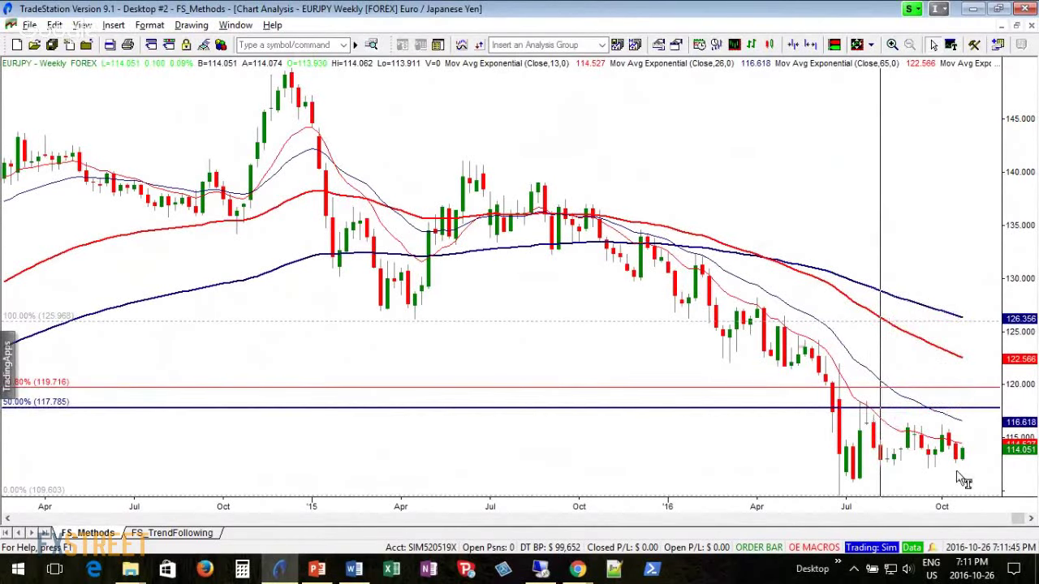
Examine the EURJPY weekly chart against its Fibonacci levels with history back to about 2011, and restore the side-by-side layout.
{"action": "scroll", "coordinate": [650, 321], "scroll_direction": "down", "scroll_amount": 6}
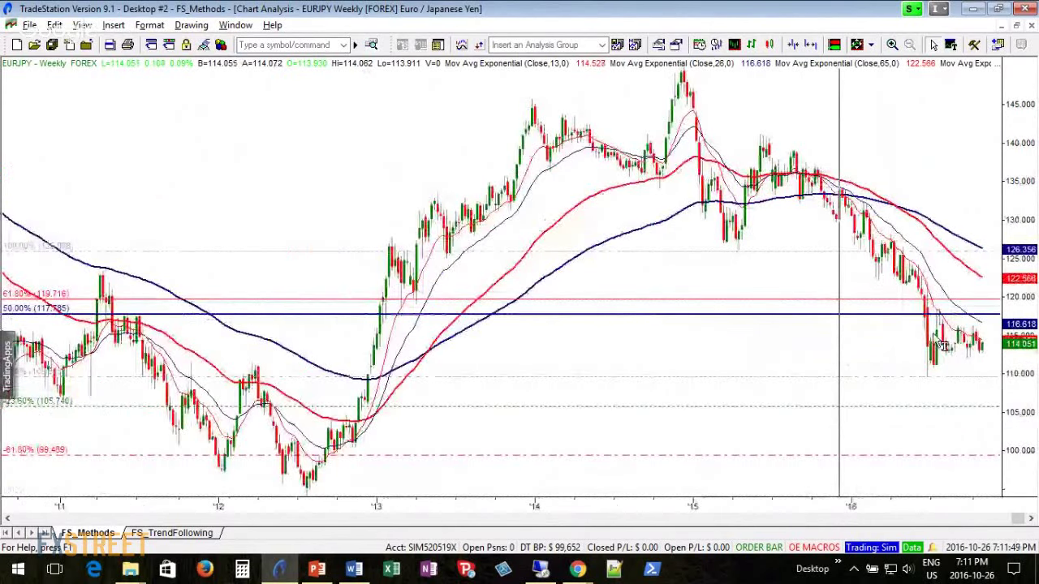
{"action": "mouse_move", "coordinate": [982, 358]}
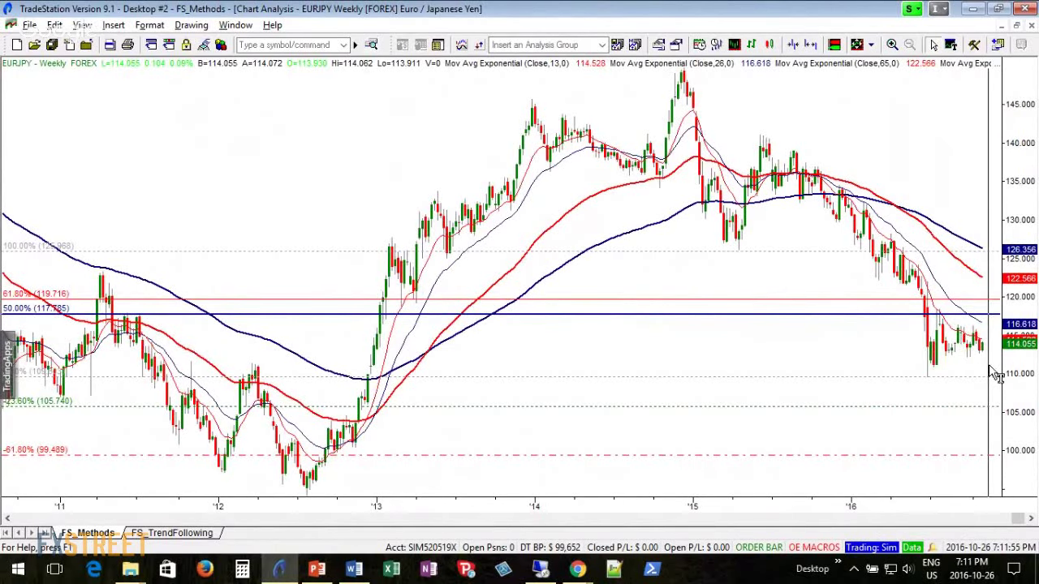
{"action": "scroll", "coordinate": [995, 375], "scroll_direction": "up", "scroll_amount": 3}
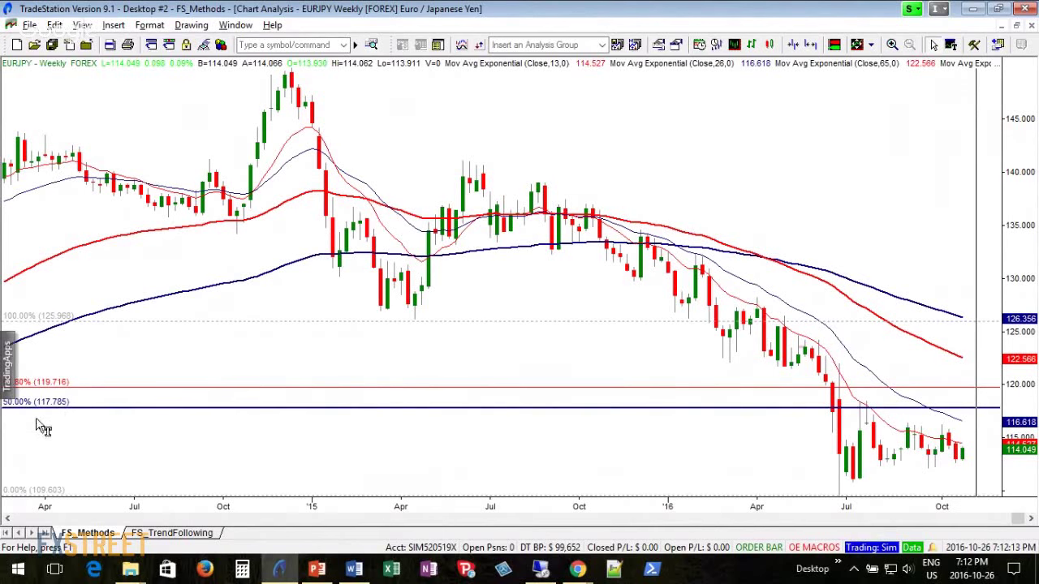
{"action": "left_click", "coordinate": [1017, 26]}
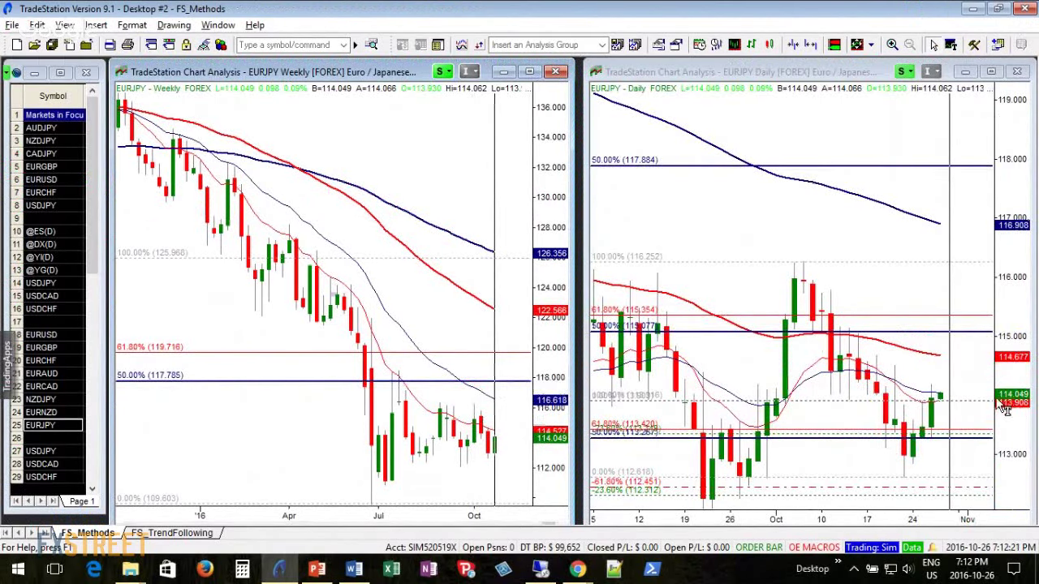
Remove the Fibonacci retracement sets with 50% levels at 115.077 and 113.267 from the EURJPY daily chart.
{"action": "right_click", "coordinate": [893, 332]}
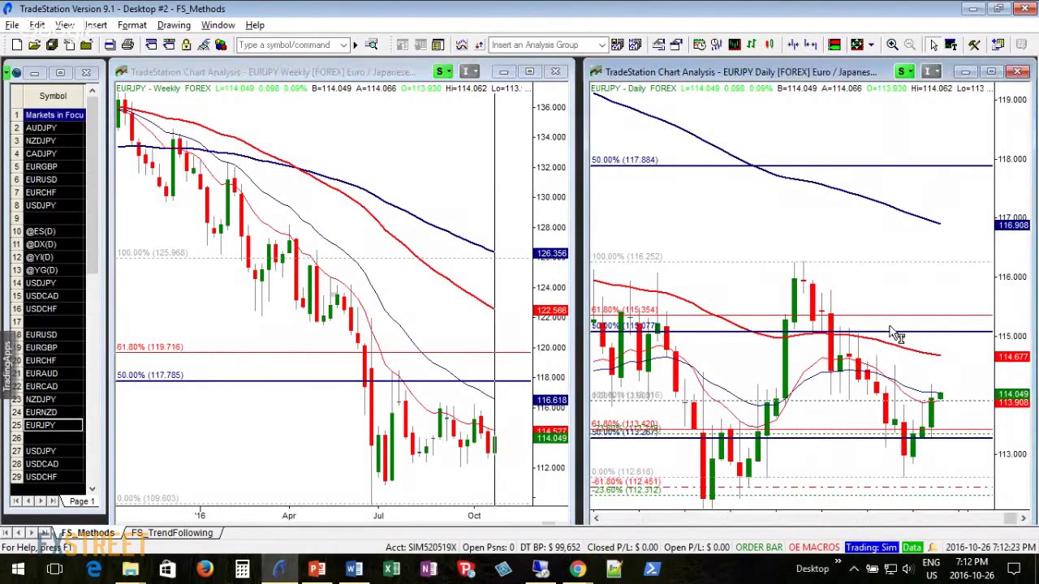
{"action": "key", "text": "Escape"}
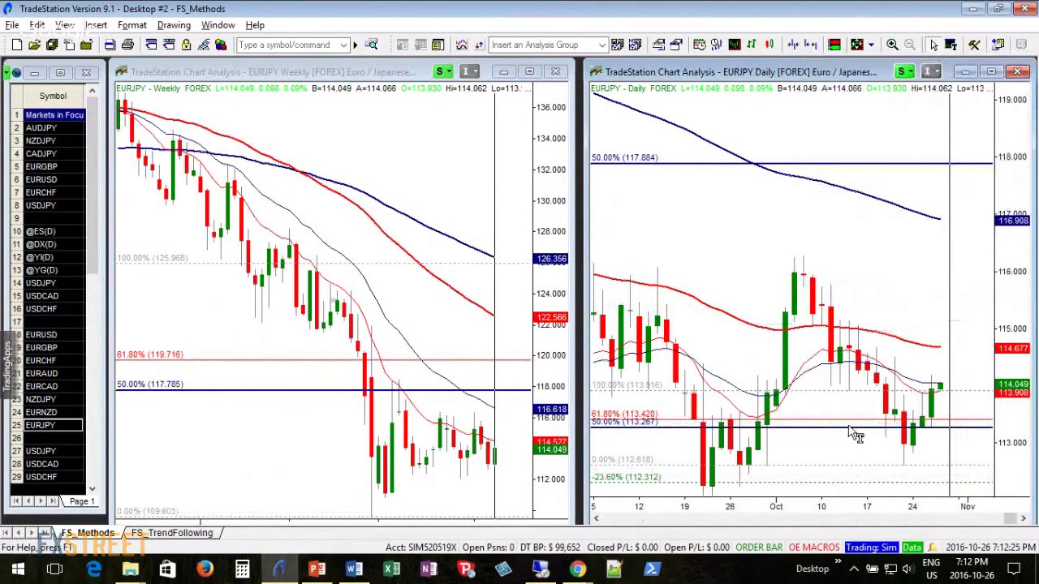
{"action": "right_click", "coordinate": [854, 430]}
{"action": "left_click", "coordinate": [889, 393]}
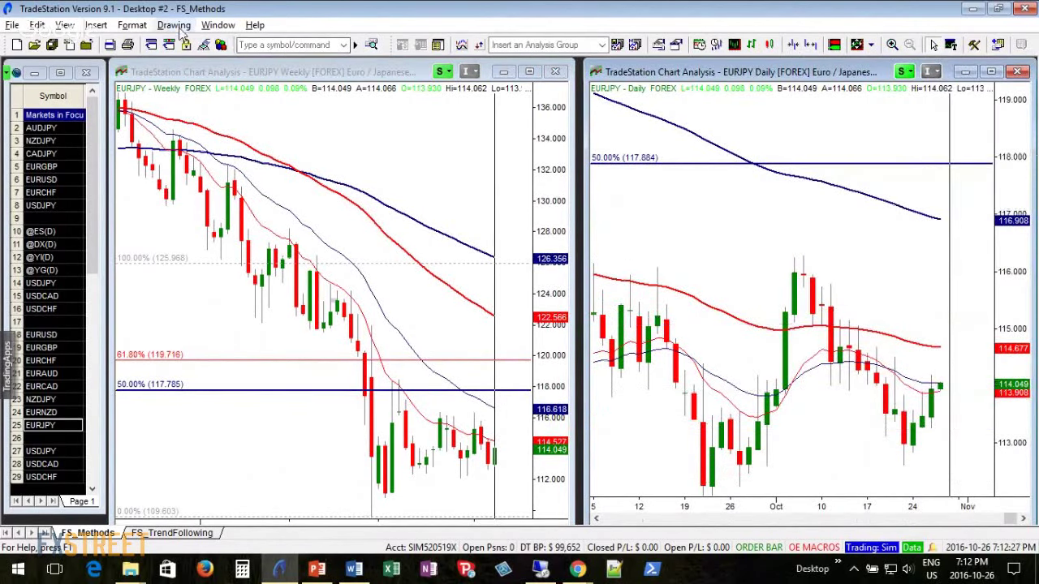
Draw Fibonacci Price Retracement Lines on the EURJPY daily chart from the October high at about 116.26 to the October low at about 112.62.
{"action": "left_click", "coordinate": [174, 25]}
{"action": "mouse_move", "coordinate": [305, 142]}
{"action": "left_click", "coordinate": [455, 187]}
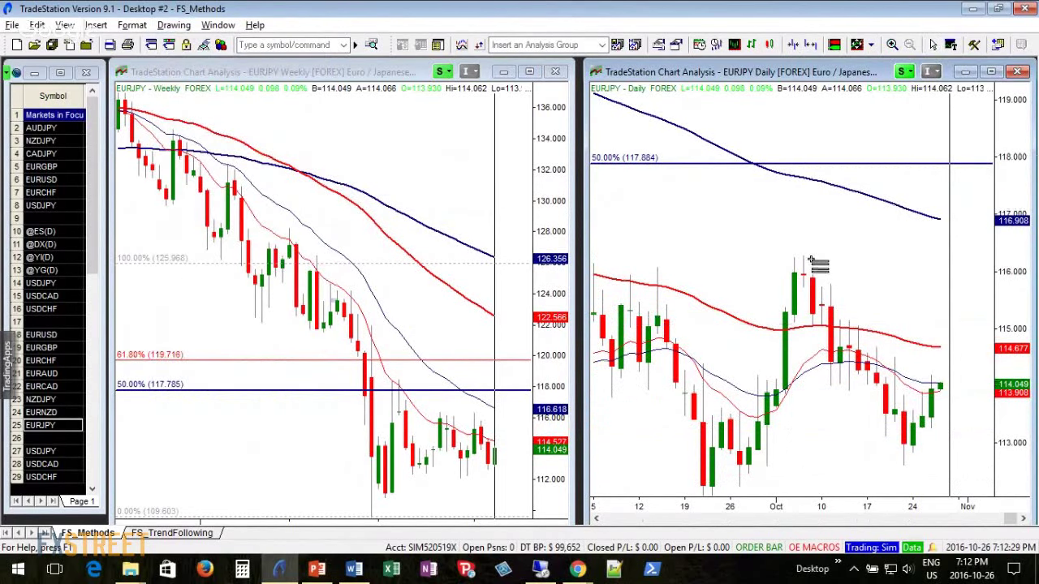
{"action": "left_click_drag", "start_coordinate": [804, 259], "coordinate": [876, 465]}
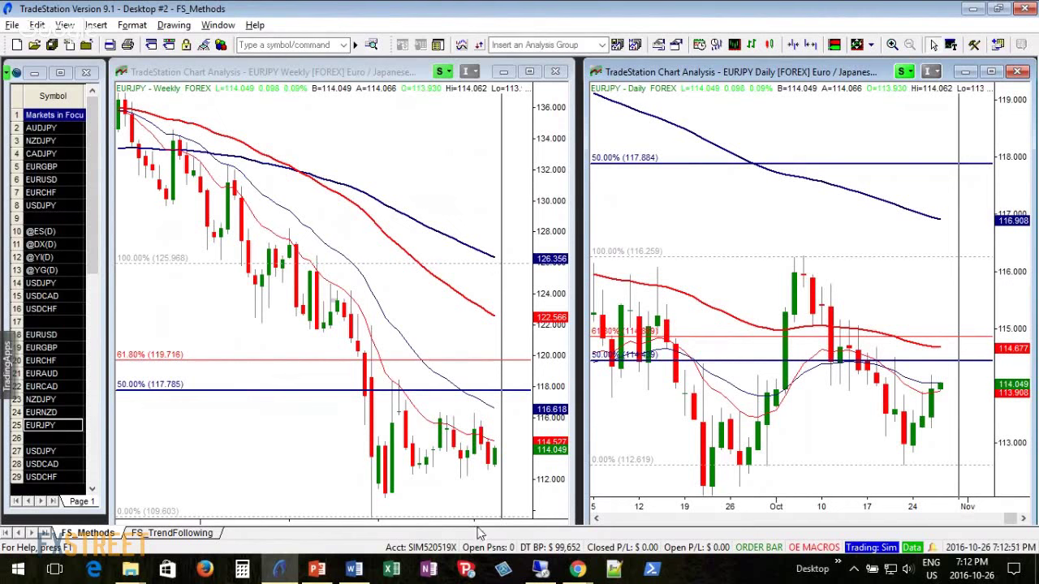
Read the FXStreet analysis list in the Chrome window, and return to TradeStation to load EURGBP into the weekly and daily charts.
{"action": "mouse_move", "coordinate": [577, 569]}
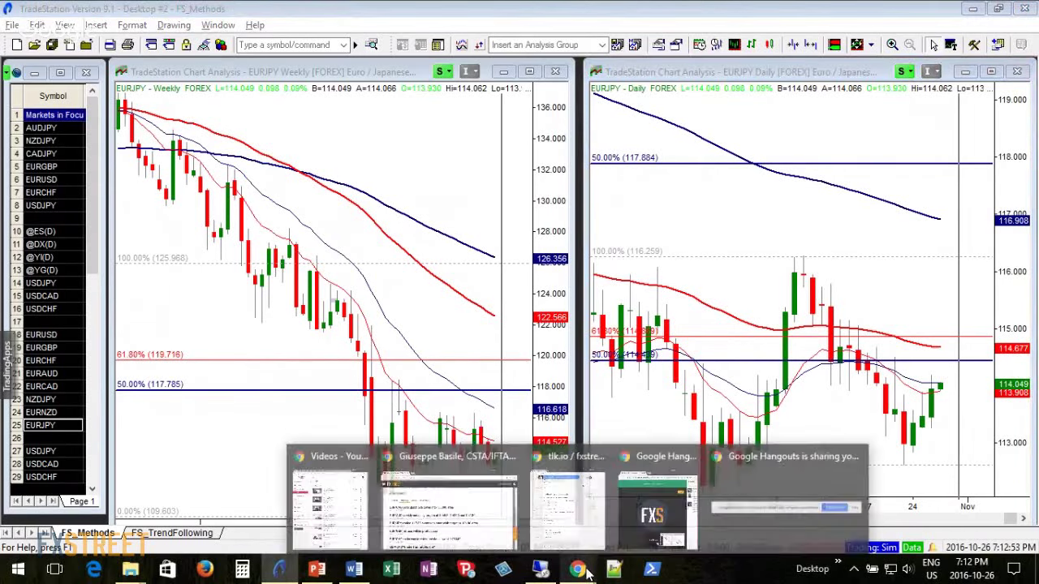
{"action": "left_click", "coordinate": [442, 479]}
{"action": "scroll", "coordinate": [382, 381], "scroll_direction": "down", "scroll_amount": 1}
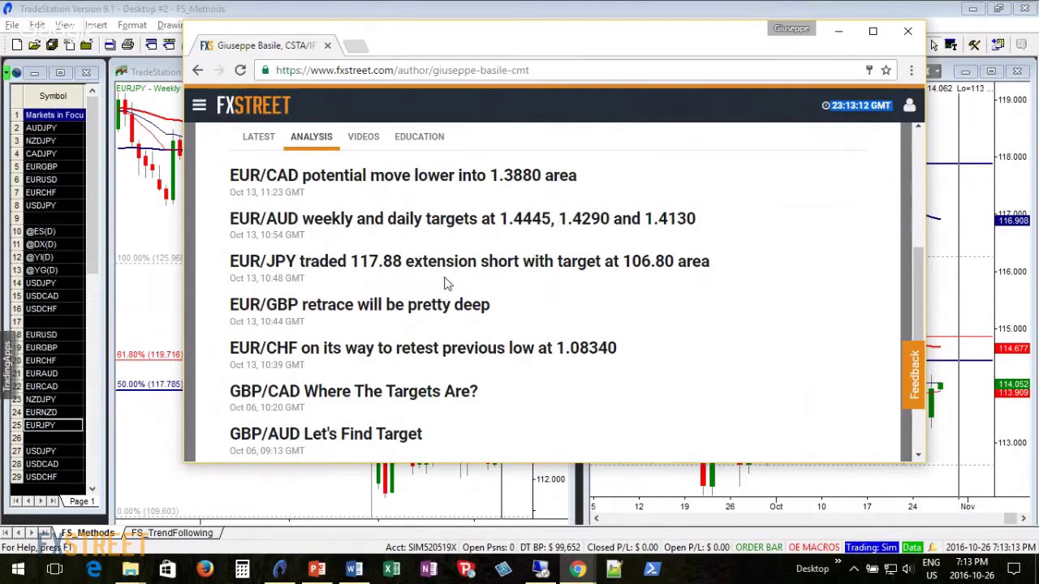
{"action": "left_click", "coordinate": [53, 348]}
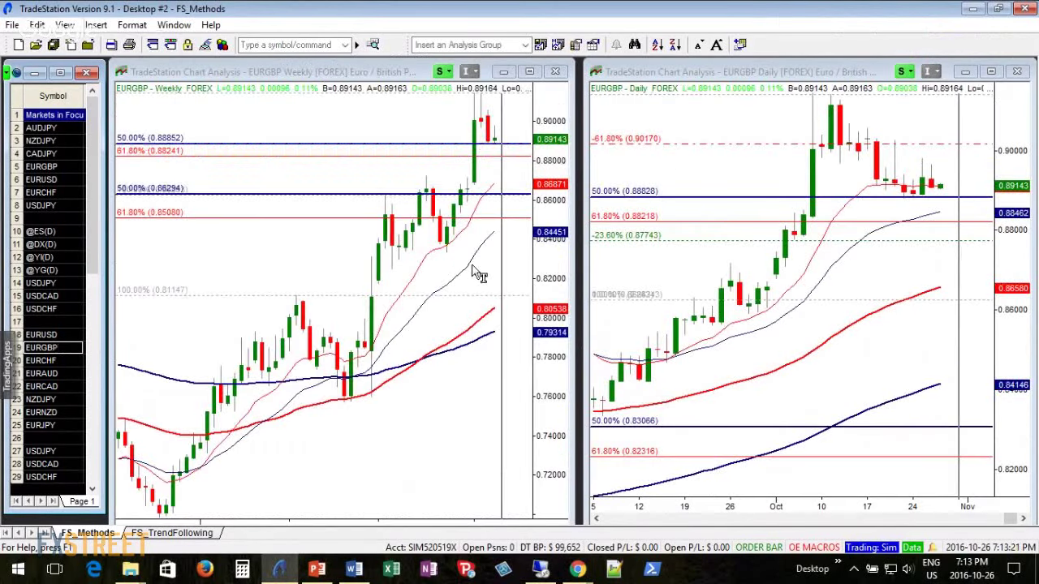
{"action": "left_click", "coordinate": [832, 180]}
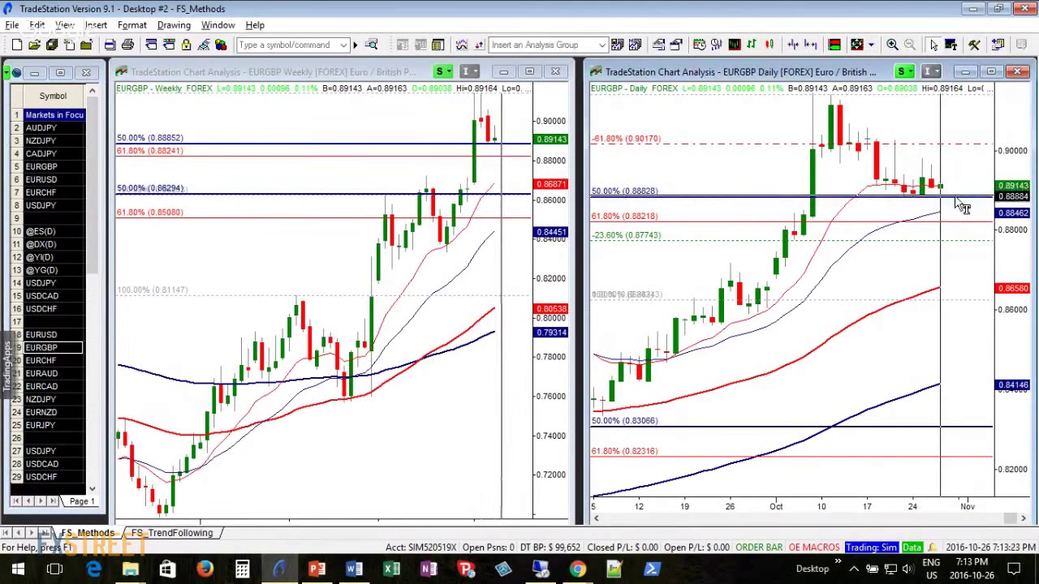
Examine the EURGBP daily and weekly charts around the 50% and 61.8% retracement levels below the current price.
{"action": "mouse_move", "coordinate": [954, 209]}
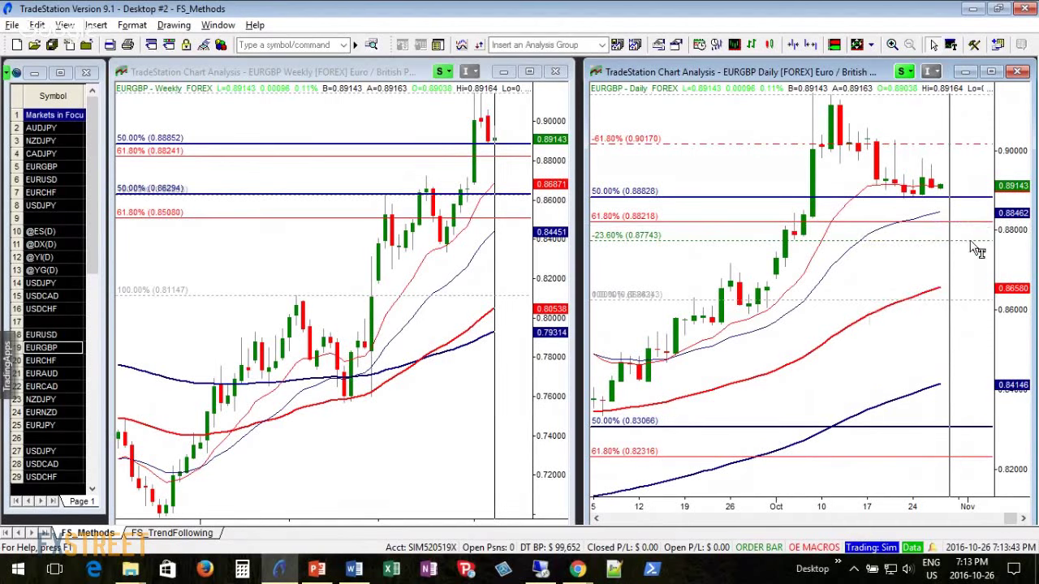
{"action": "left_click", "coordinate": [510, 172]}
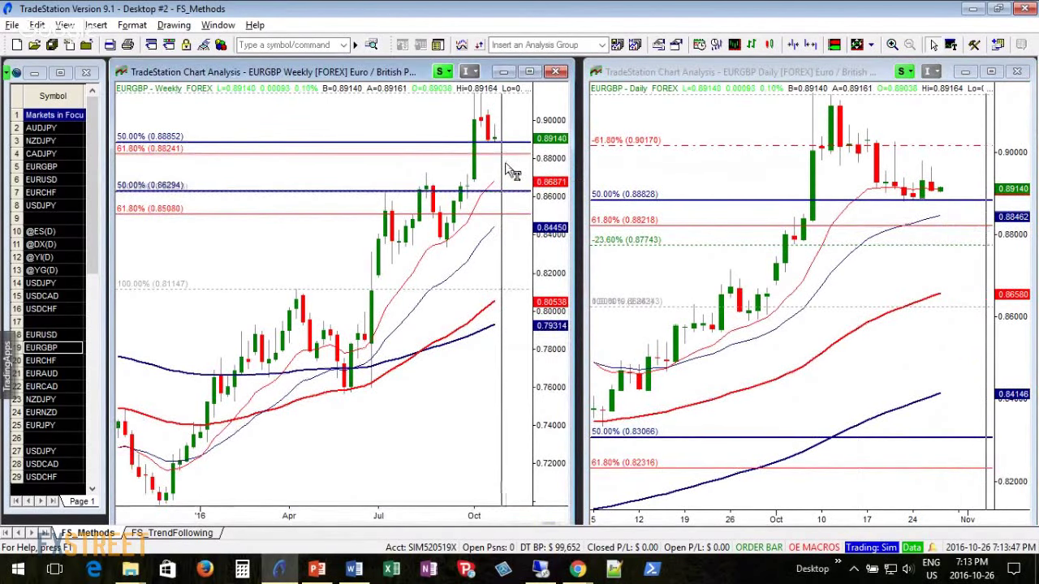
{"action": "left_click_drag", "start_coordinate": [508, 169], "coordinate": [513, 194]}
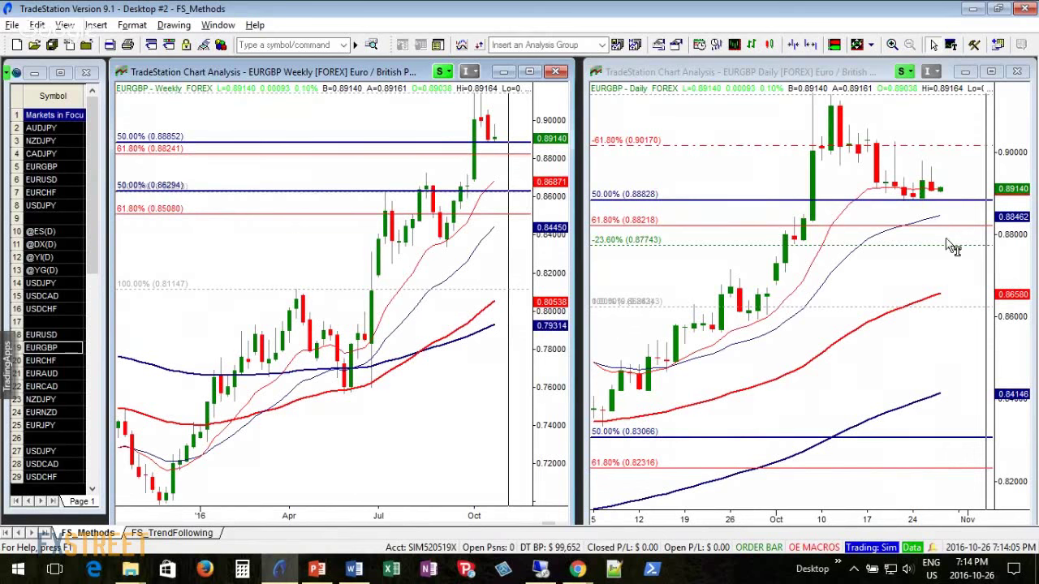
{"action": "left_click", "coordinate": [174, 25]}
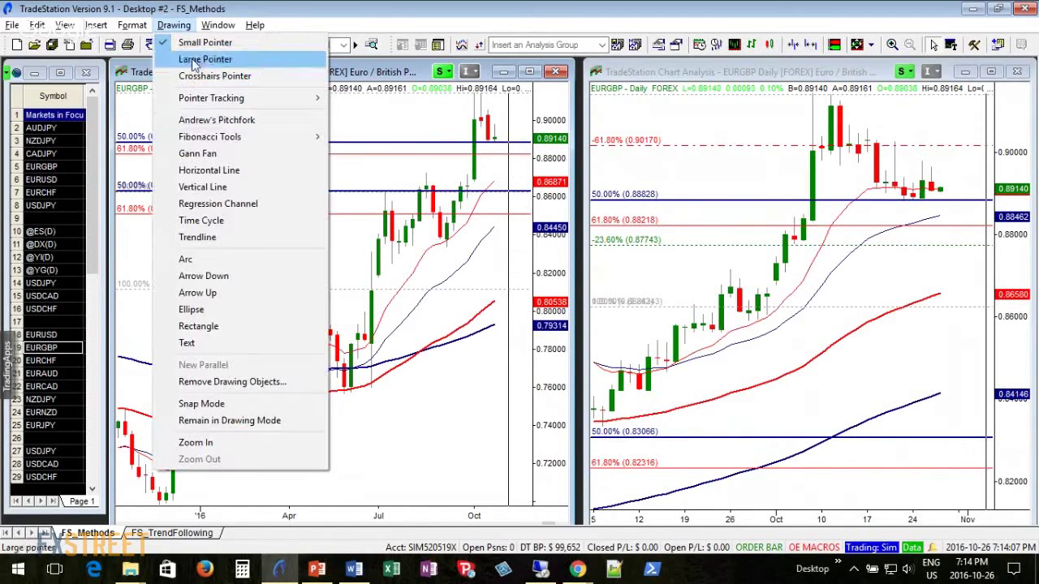
{"action": "mouse_move", "coordinate": [288, 139]}
{"action": "left_click", "coordinate": [381, 187]}
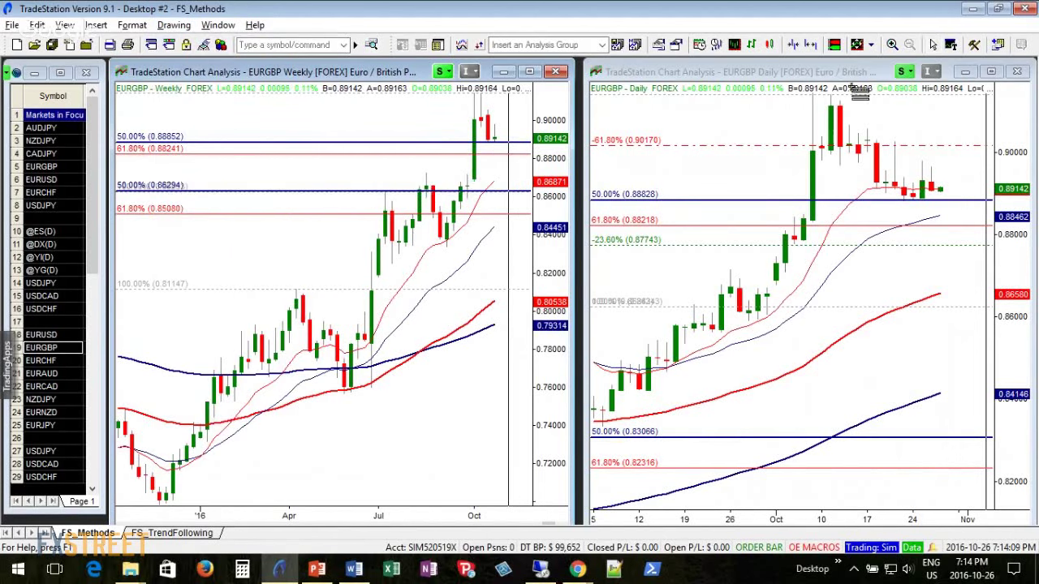
{"action": "left_click", "coordinate": [831, 98]}
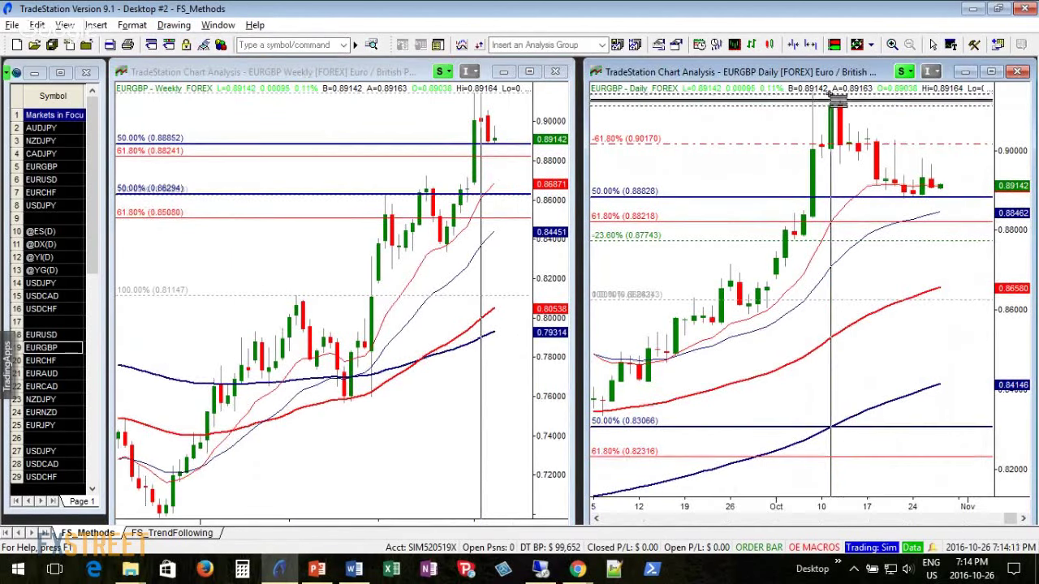
Draw Fibonacci Price Retracement Lines from the EURGBP daily October high down to about 0.8904, and remove the retracement set with the 0.83066 50% level.
{"action": "left_click", "coordinate": [174, 25]}
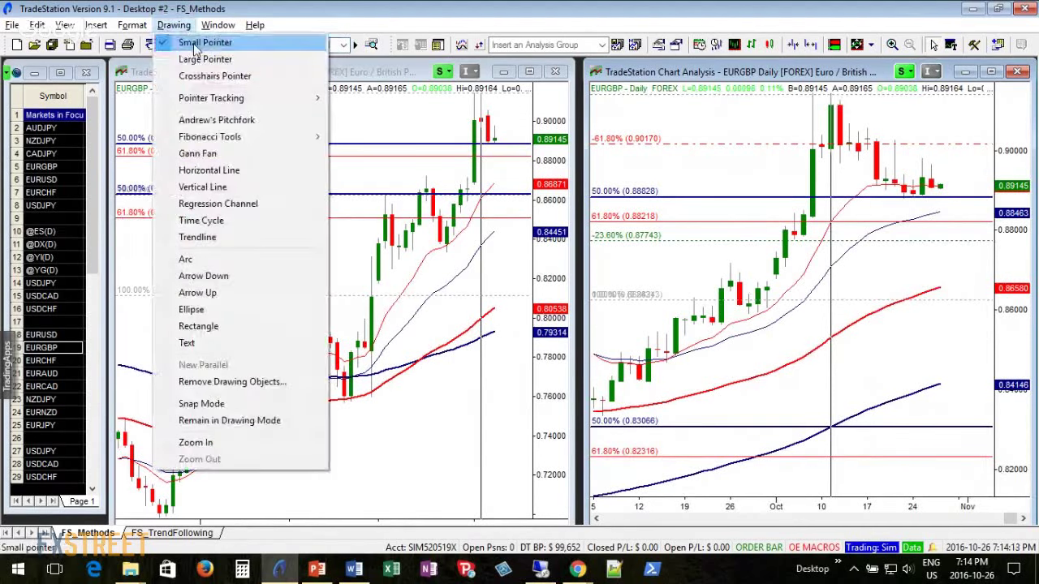
{"action": "mouse_move", "coordinate": [315, 139]}
{"action": "left_click", "coordinate": [429, 188]}
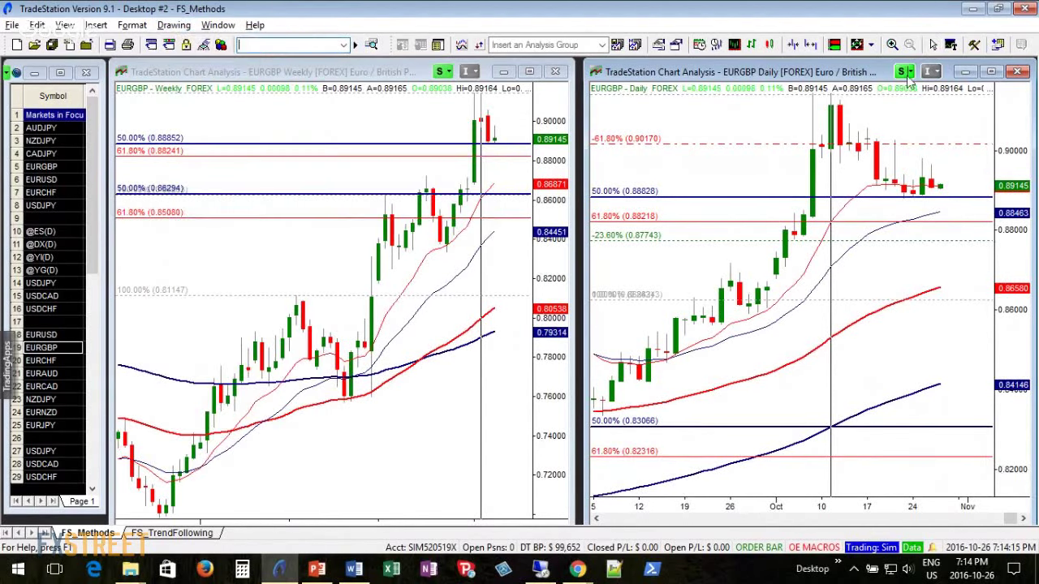
{"action": "mouse_move", "coordinate": [836, 98]}
{"action": "left_mouse_down"}
{"action": "mouse_move", "coordinate": [931, 194]}
{"action": "mouse_move", "coordinate": [922, 190]}
{"action": "left_mouse_up"}
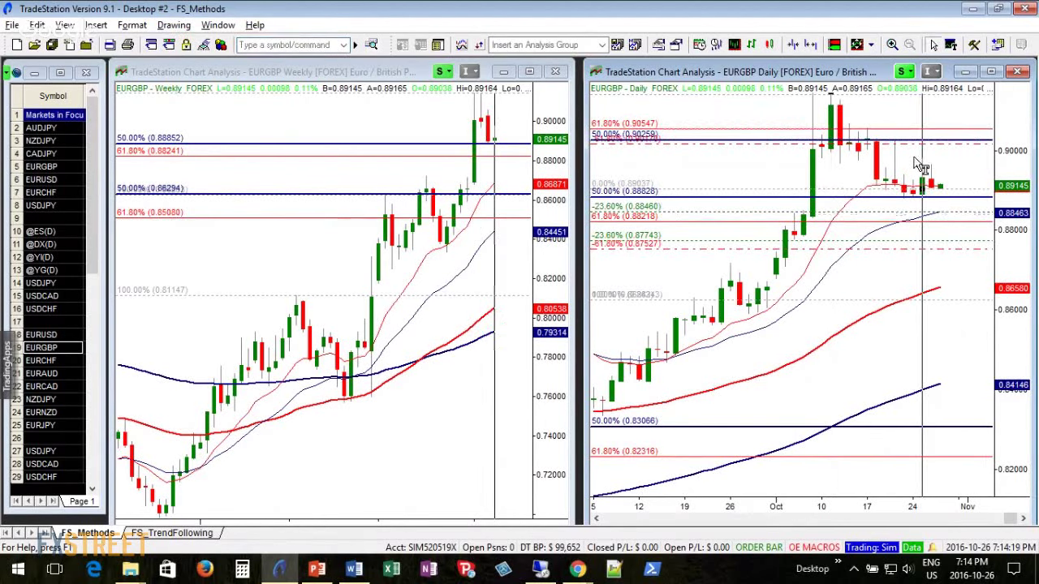
{"action": "right_click", "coordinate": [890, 430]}
{"action": "left_click", "coordinate": [893, 392]}
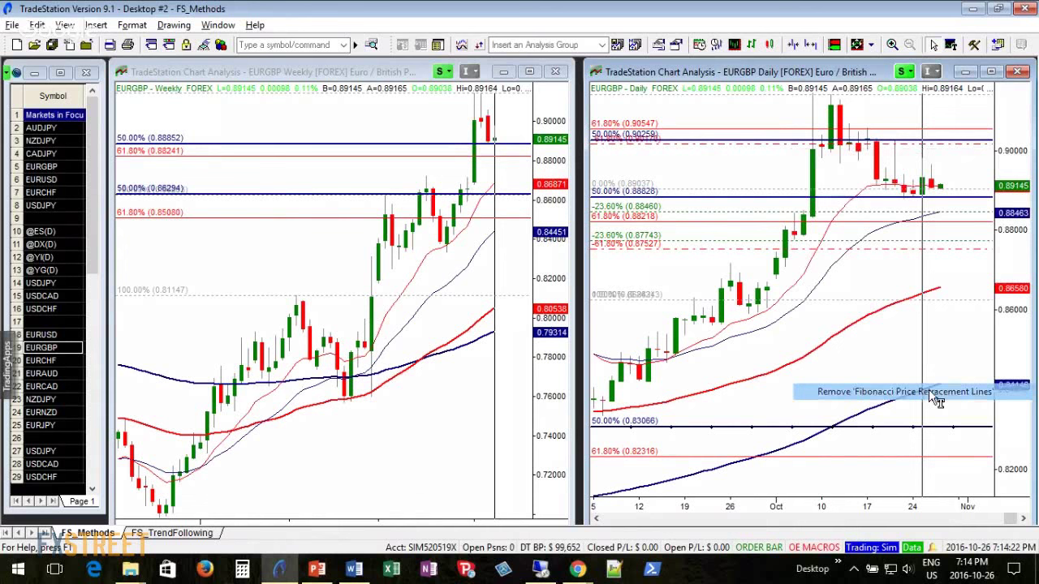
Examine EURGBP price on the daily and weekly charts against the newly drawn retracement levels and the -61.8% extension.
{"action": "left_click", "coordinate": [894, 136]}
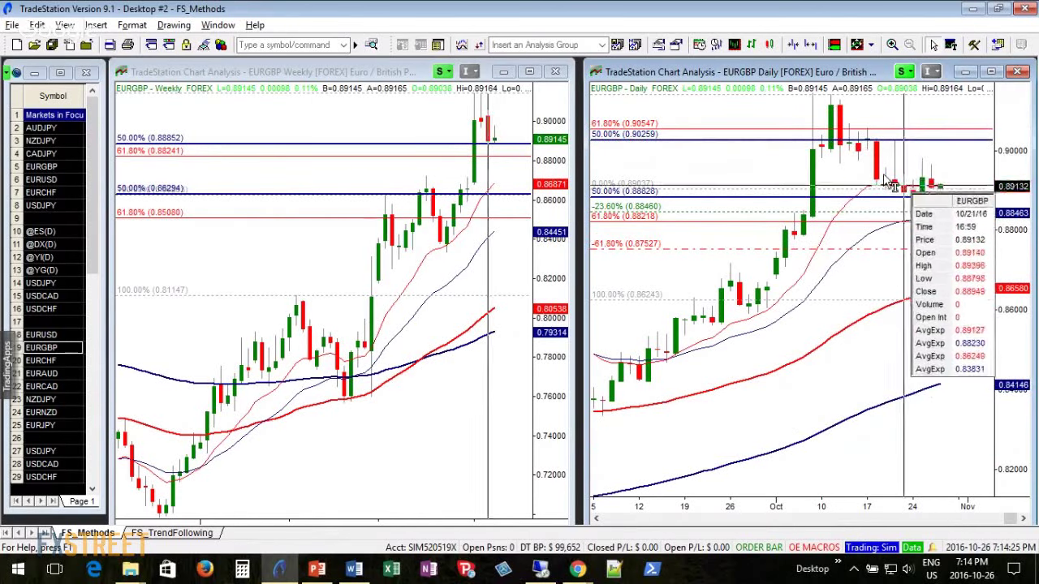
{"action": "mouse_move", "coordinate": [869, 132]}
{"action": "left_mouse_down"}
{"action": "mouse_move", "coordinate": [892, 154]}
{"action": "mouse_move", "coordinate": [917, 144]}
{"action": "mouse_move", "coordinate": [901, 145]}
{"action": "mouse_move", "coordinate": [932, 213]}
{"action": "mouse_move", "coordinate": [930, 181]}
{"action": "mouse_move", "coordinate": [946, 203]}
{"action": "left_mouse_up"}
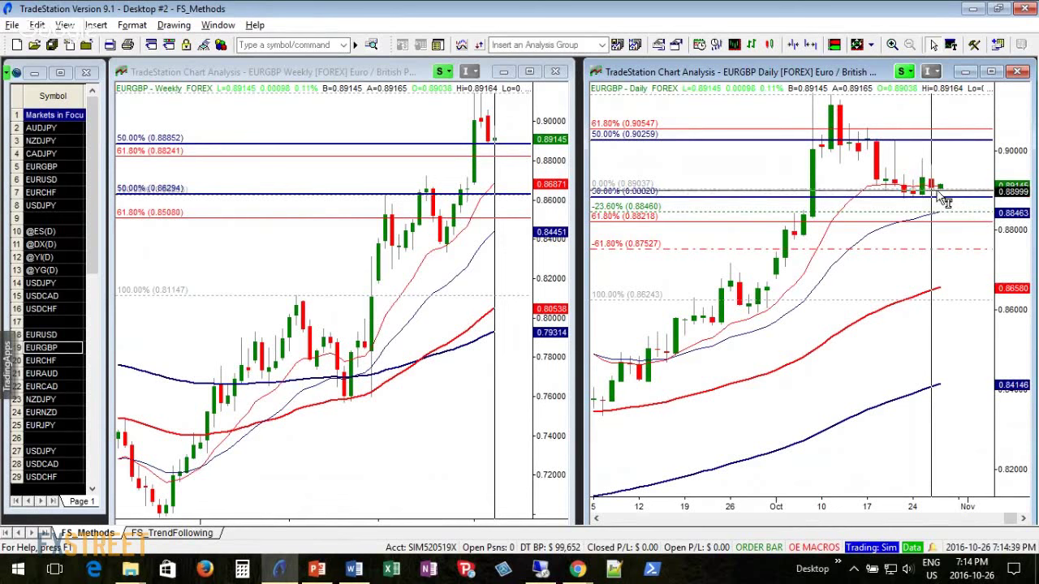
{"action": "mouse_move", "coordinate": [949, 216]}
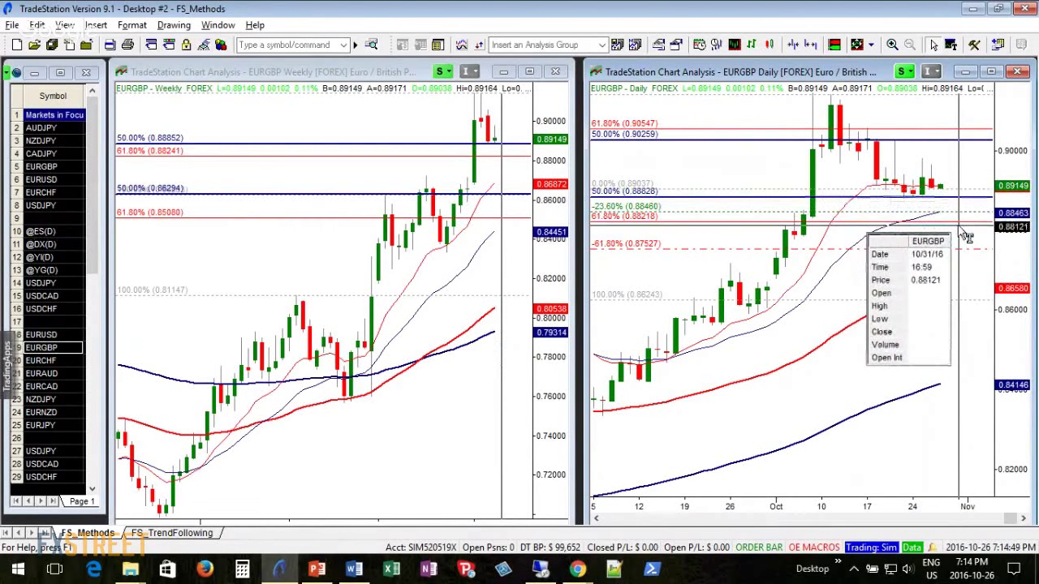
{"action": "left_click", "coordinate": [510, 199]}
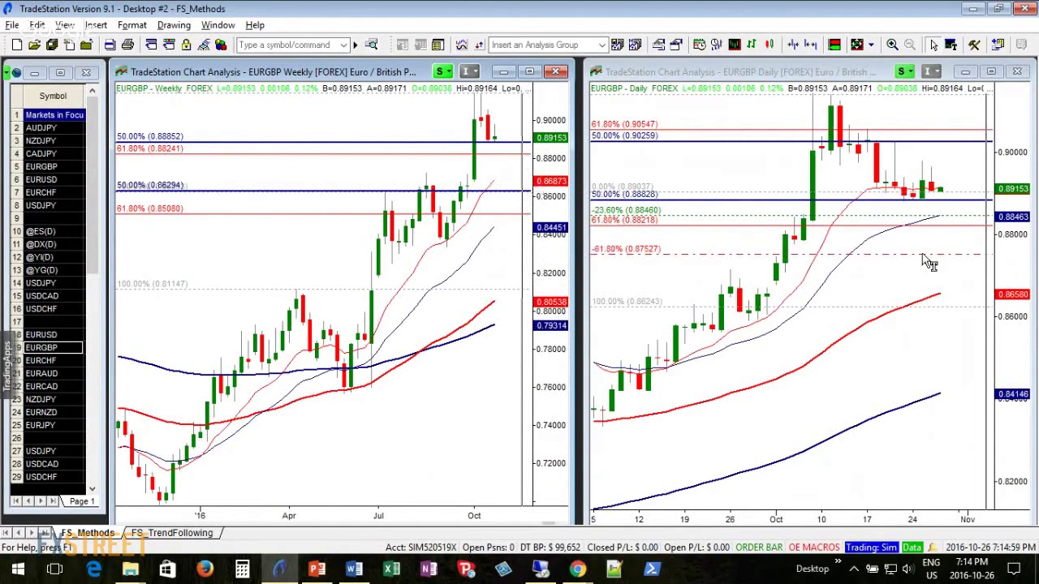
{"action": "left_click", "coordinate": [982, 268]}
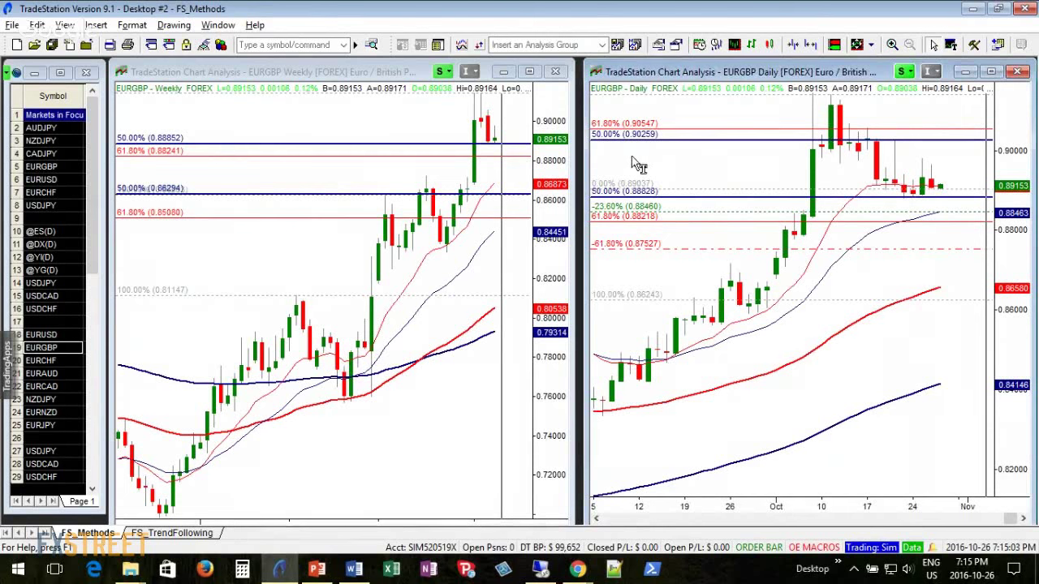
Read the FXStreet analysis list in the Chrome window, and return to TradeStation to load EURCHF into the weekly and daily charts.
{"action": "left_click", "coordinate": [321, 566]}
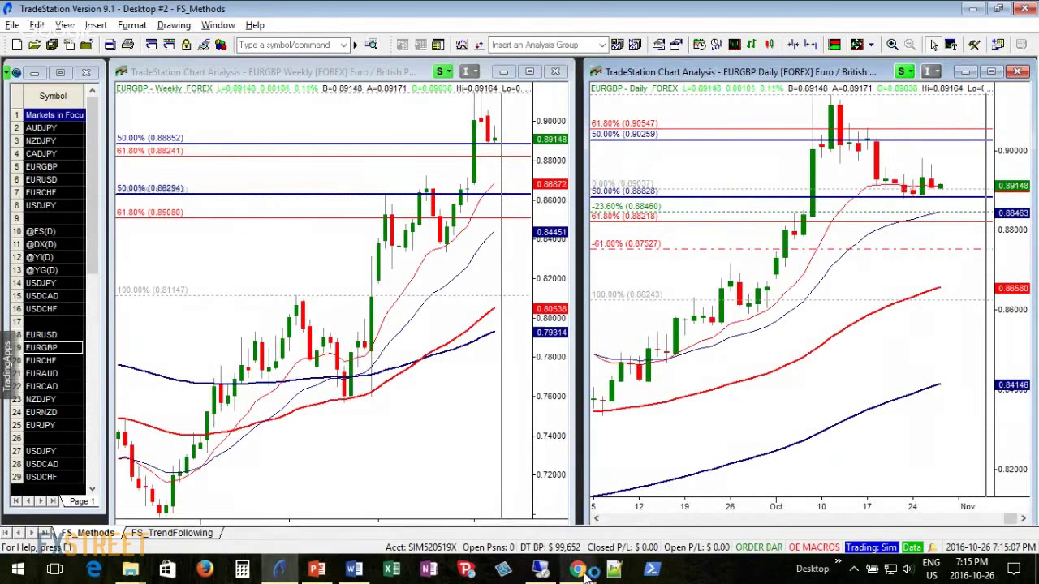
{"action": "mouse_move", "coordinate": [578, 569]}
{"action": "left_click", "coordinate": [452, 529]}
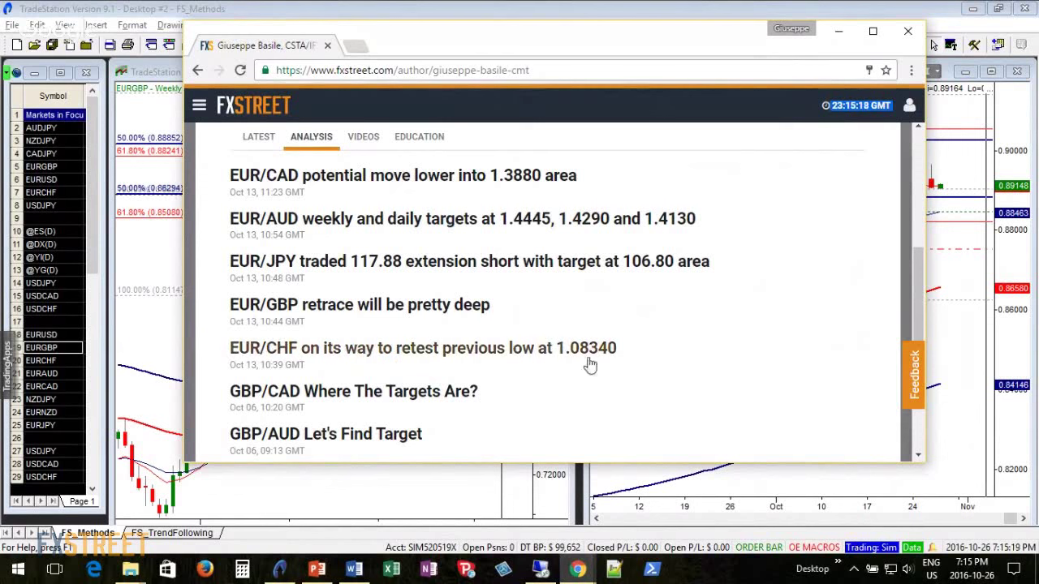
{"action": "left_click", "coordinate": [956, 322]}
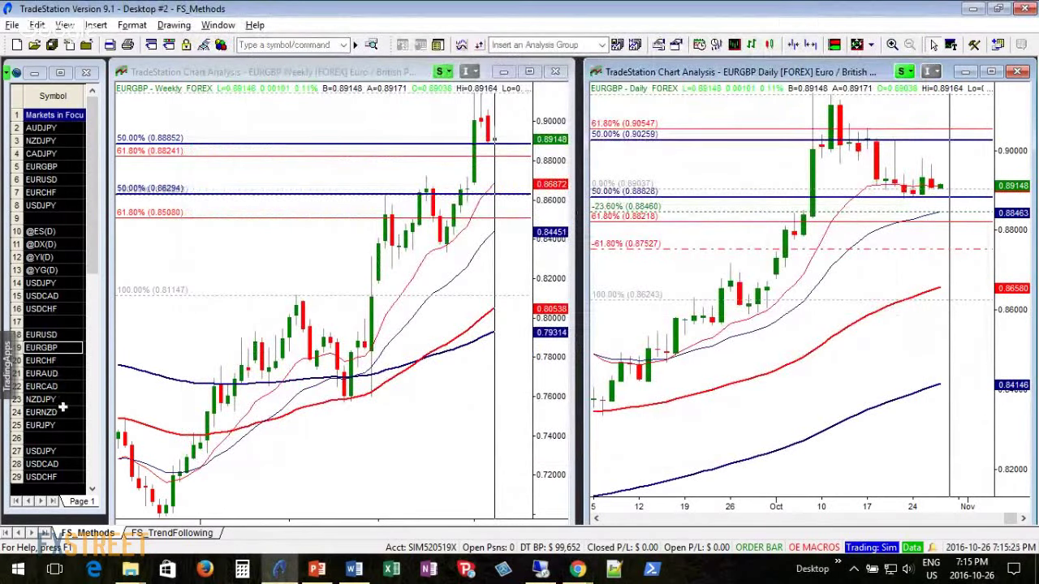
{"action": "left_click", "coordinate": [44, 360]}
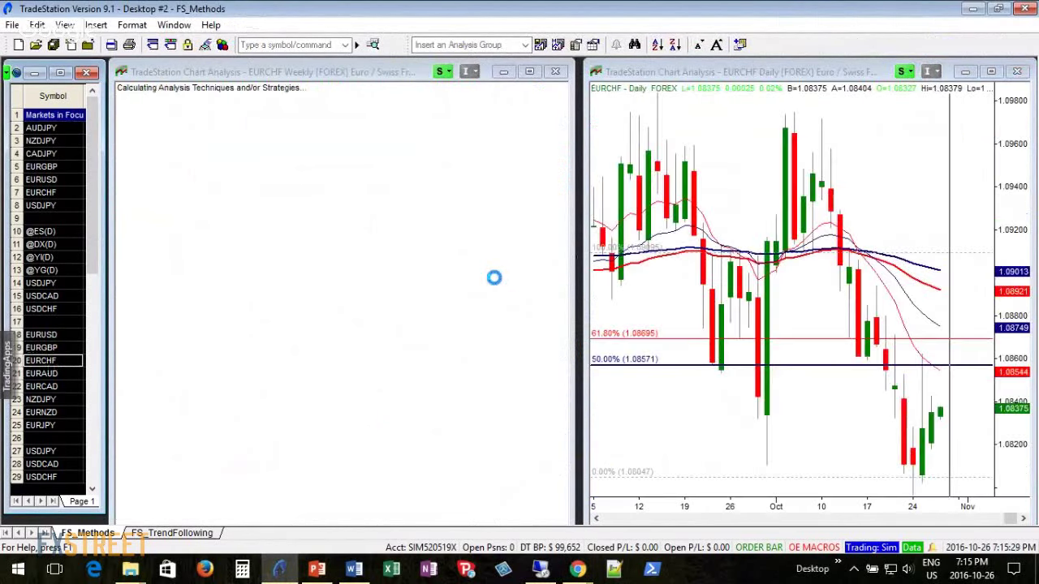
Examine the EURCHF weekly and daily charts, comparing the late-September daily low with the late-October lows.
{"action": "left_click", "coordinate": [507, 303]}
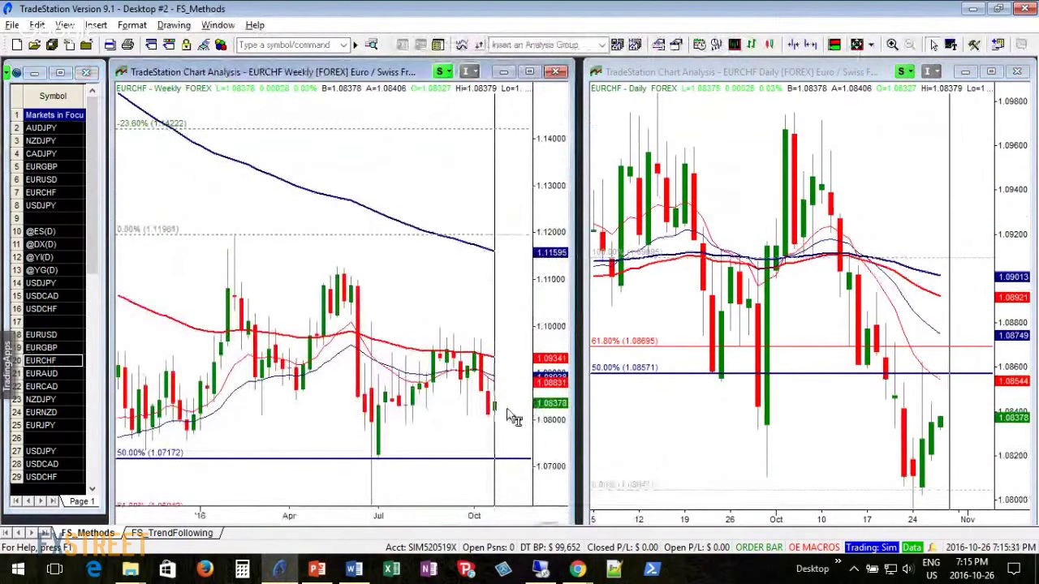
{"action": "left_click", "coordinate": [711, 410]}
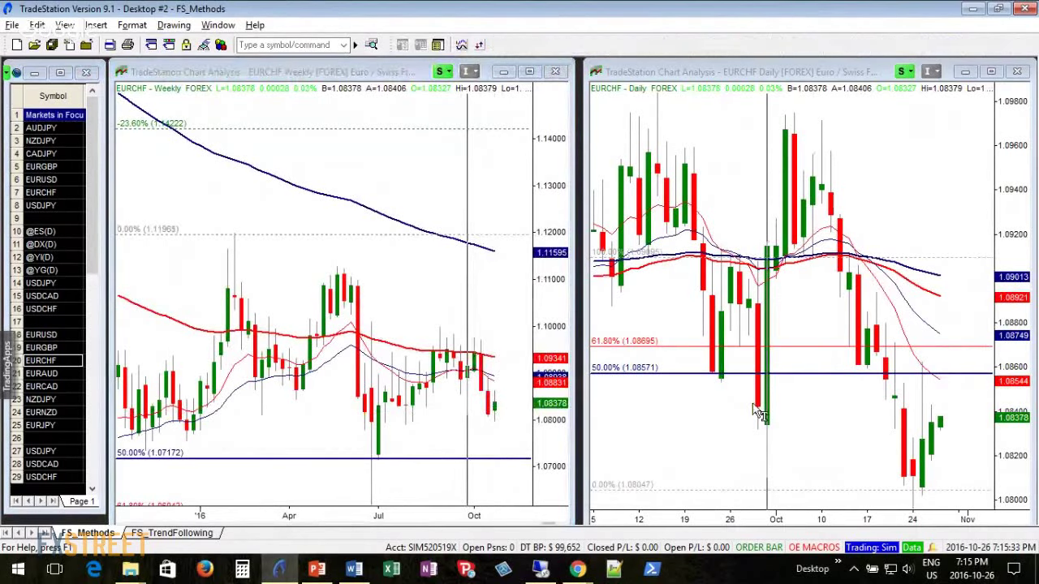
{"action": "mouse_move", "coordinate": [812, 424]}
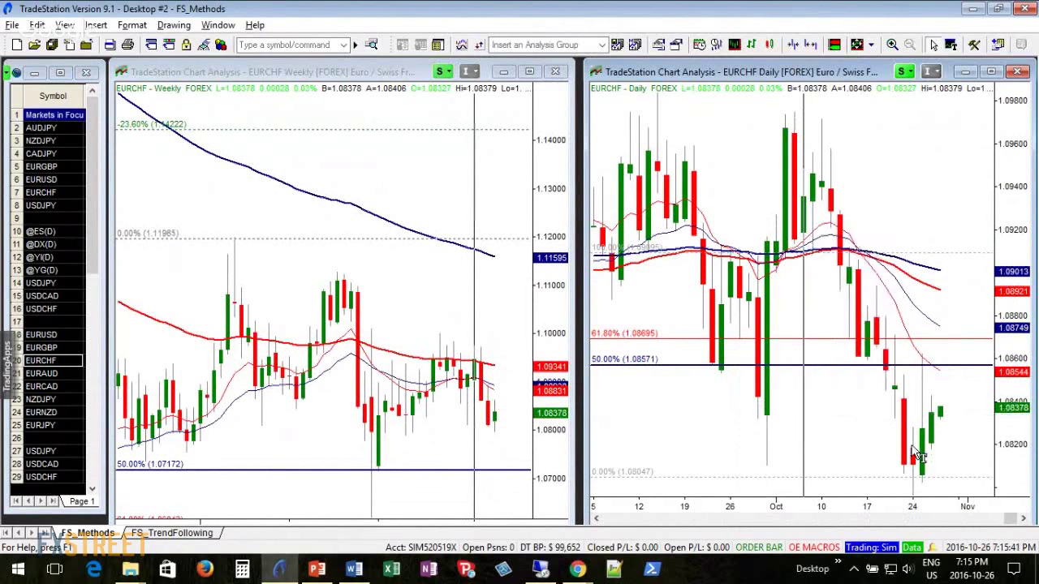
{"action": "mouse_move", "coordinate": [926, 469]}
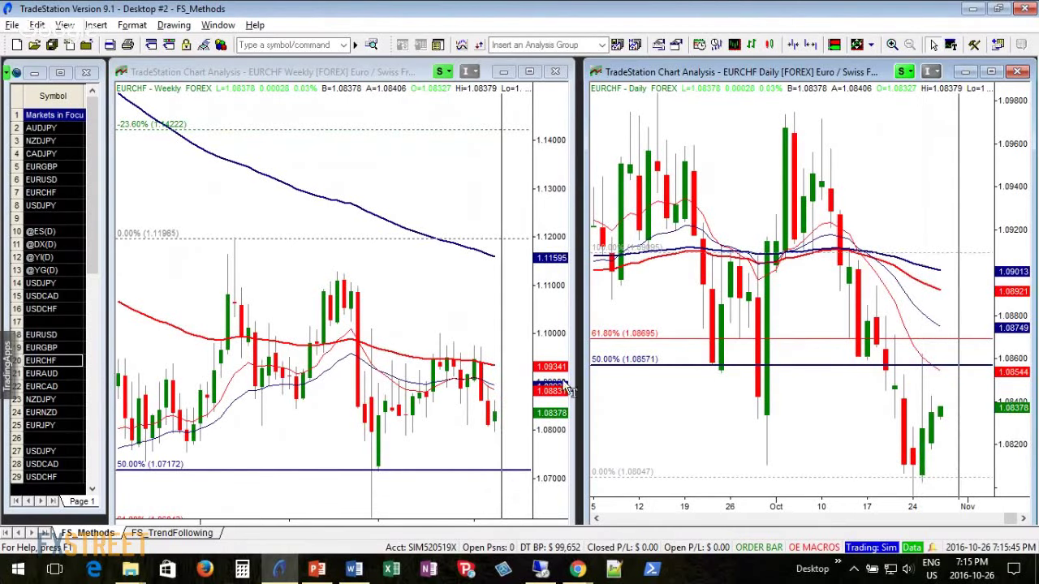
Examine the maximized EURCHF weekly chart against its 50% and 61.8% levels, restore the side-by-side layout, and compare it with the daily chart.
{"action": "left_click", "coordinate": [501, 401]}
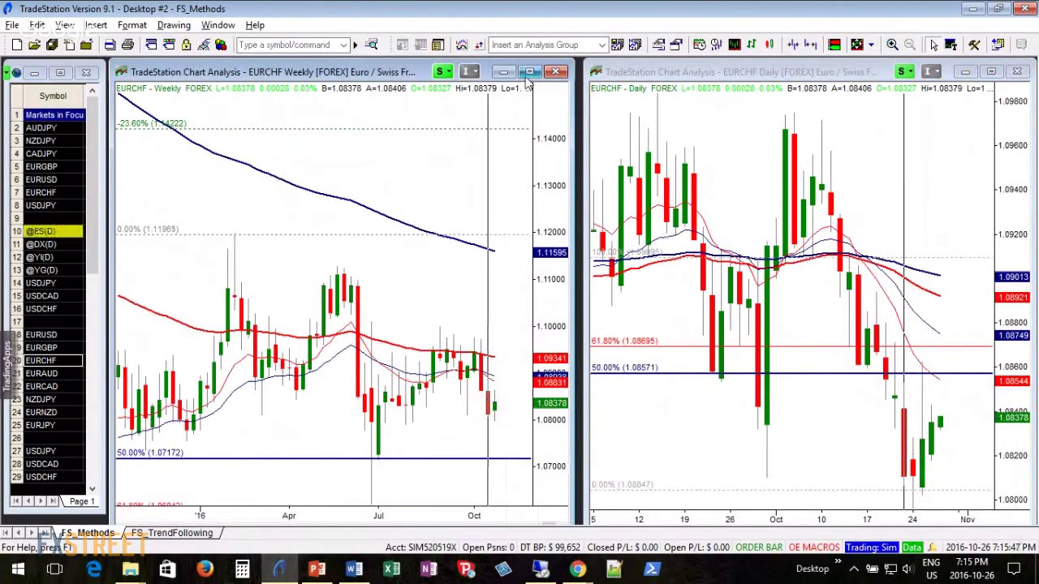
{"action": "left_click", "coordinate": [529, 72]}
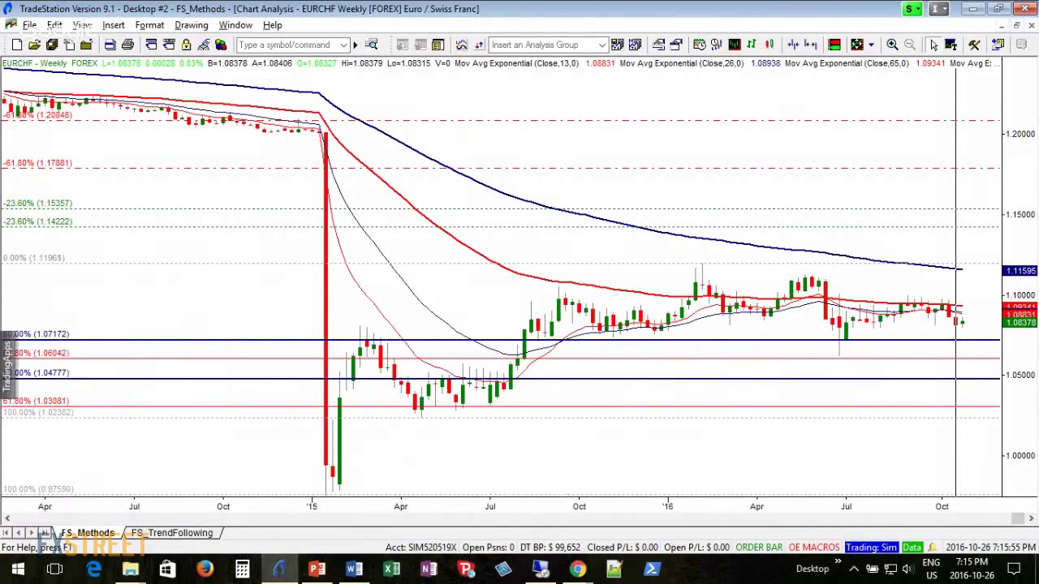
{"action": "mouse_move", "coordinate": [970, 333]}
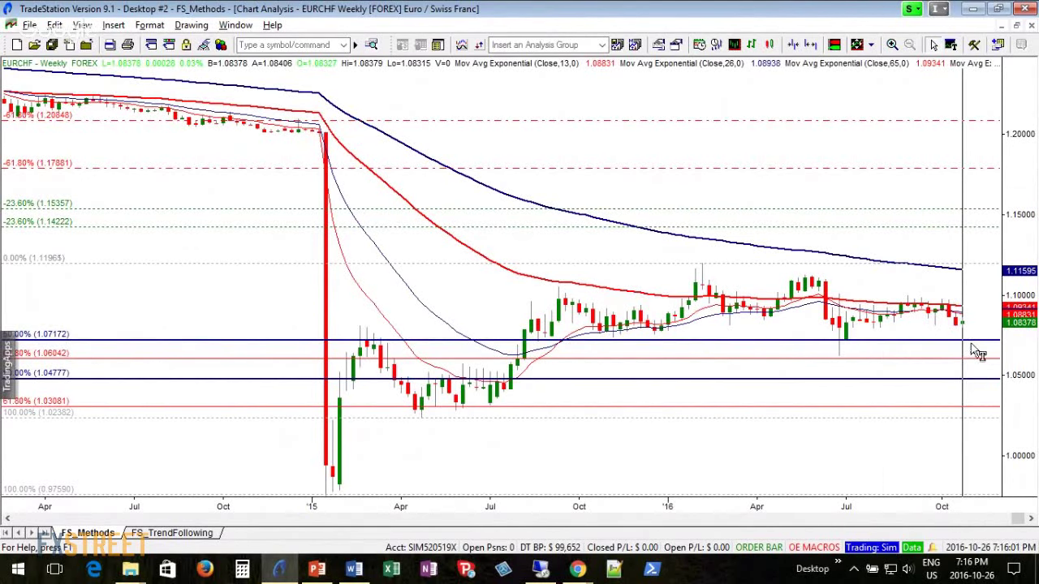
{"action": "left_click", "coordinate": [1017, 27]}
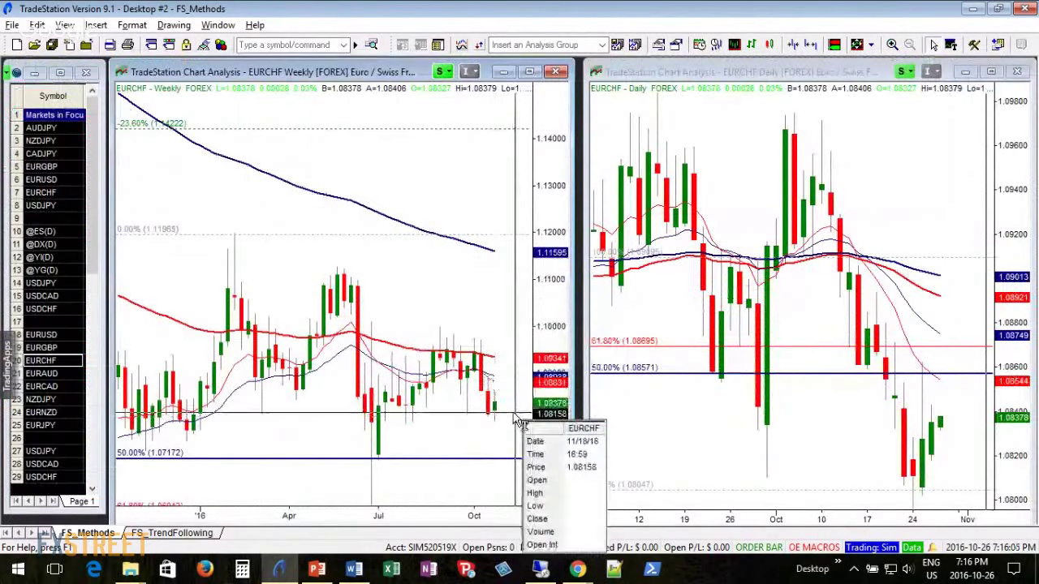
{"action": "left_click", "coordinate": [933, 422]}
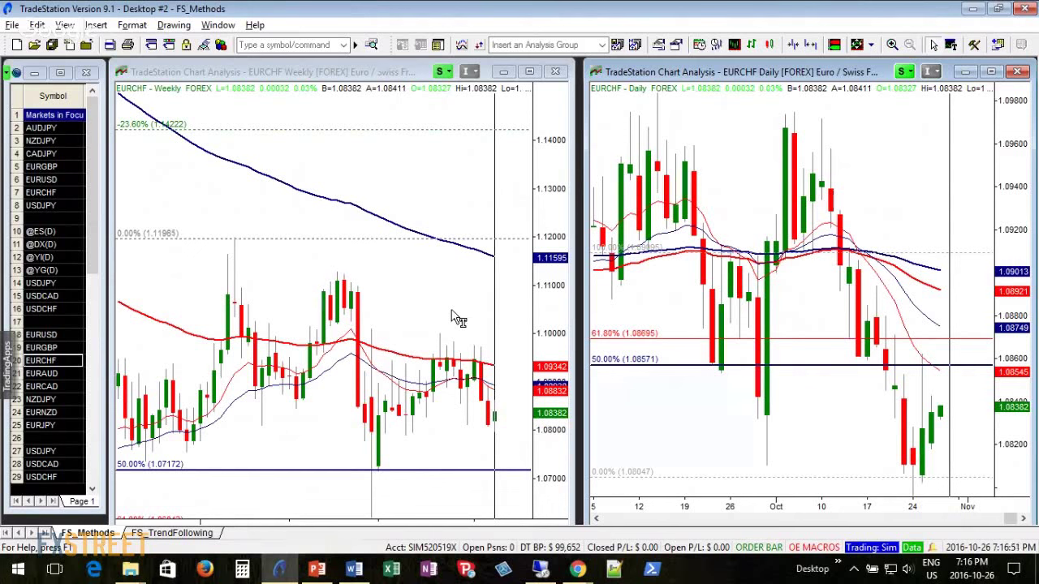
{"action": "left_click", "coordinate": [509, 341]}
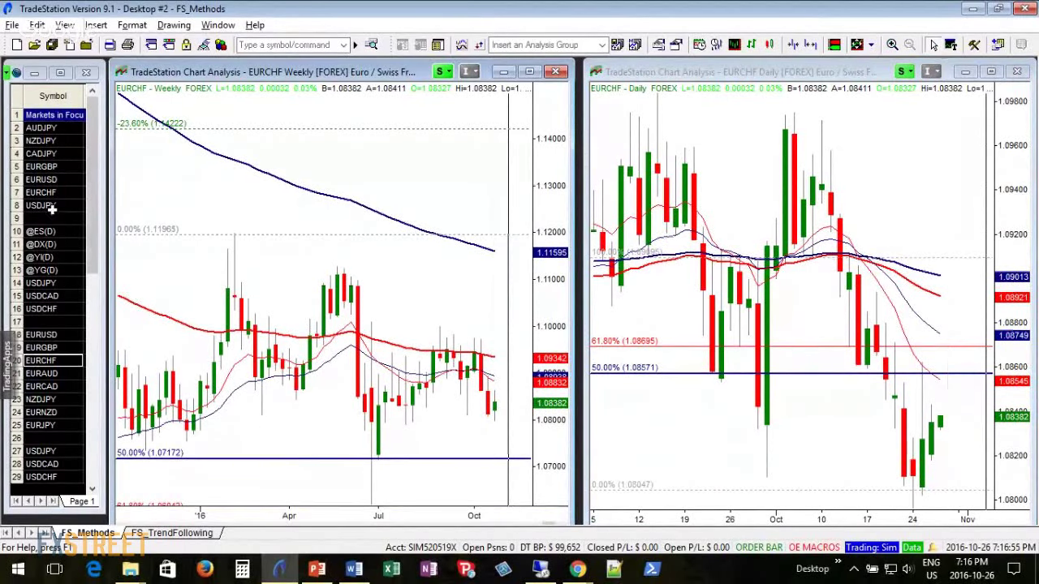
Load NZDJPY into the weekly and daily charts, and maximize the daily chart to inspect its retracement levels.
{"action": "left_click", "coordinate": [49, 140]}
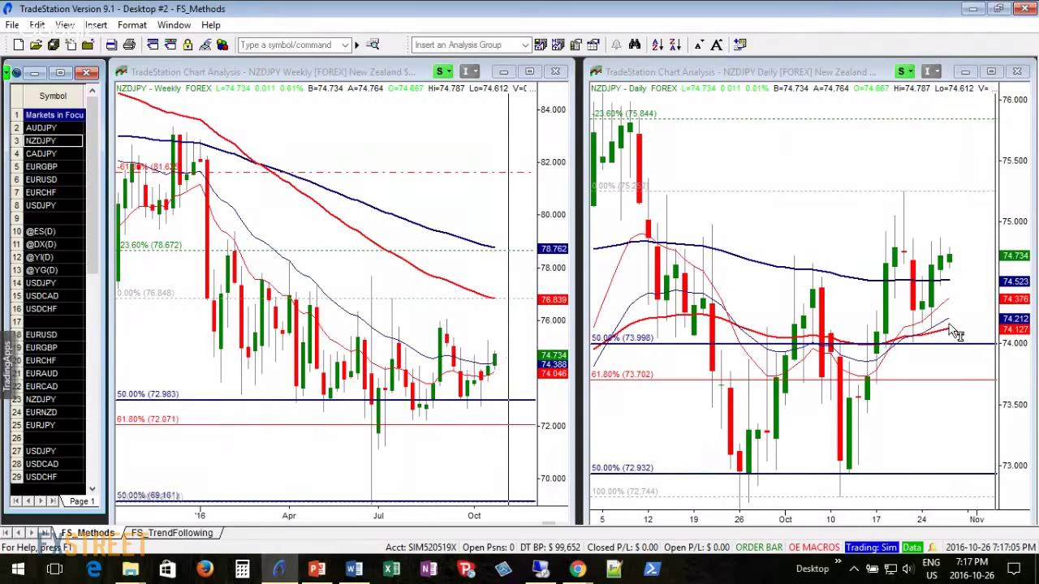
{"action": "left_click", "coordinate": [991, 72]}
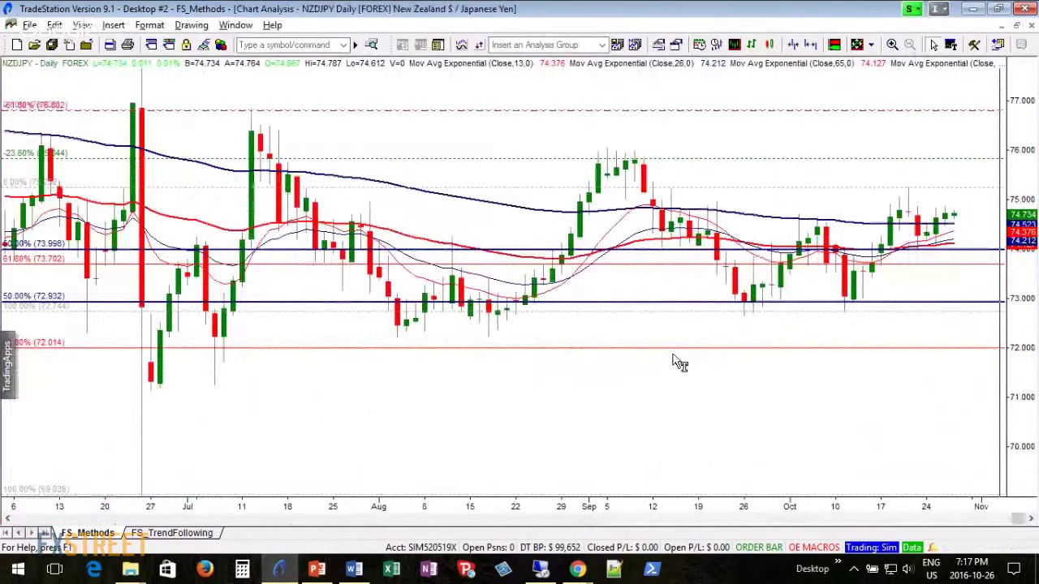
{"action": "mouse_move", "coordinate": [455, 315]}
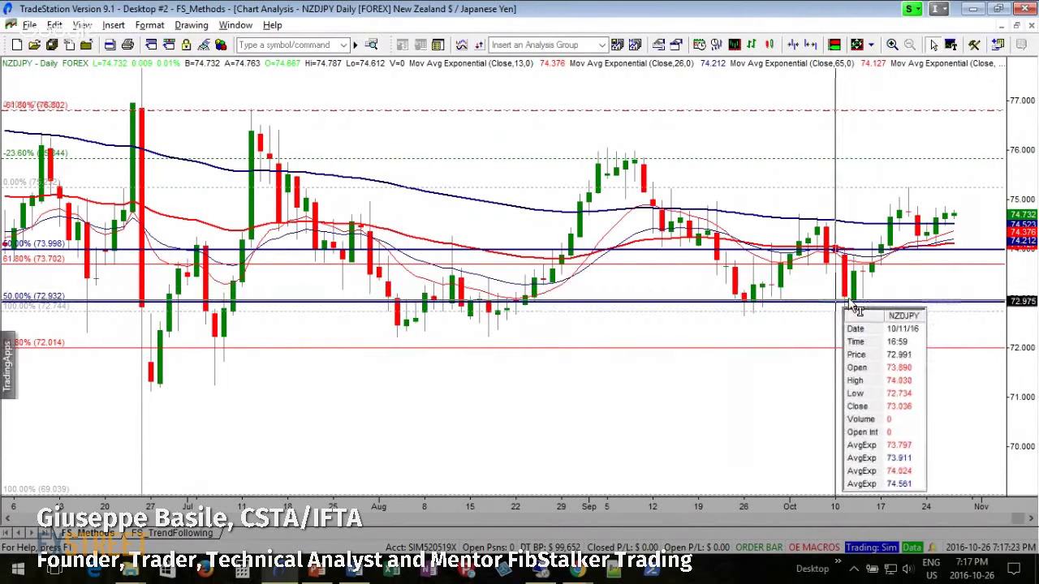
Replace the NZDJPY daily retracement set with the 73.998 50% level by Fibonacci Price Retracement Lines from the October low, about 72.73, to about 75.27.
{"action": "right_click", "coordinate": [677, 263]}
{"action": "left_click", "coordinate": [779, 506]}
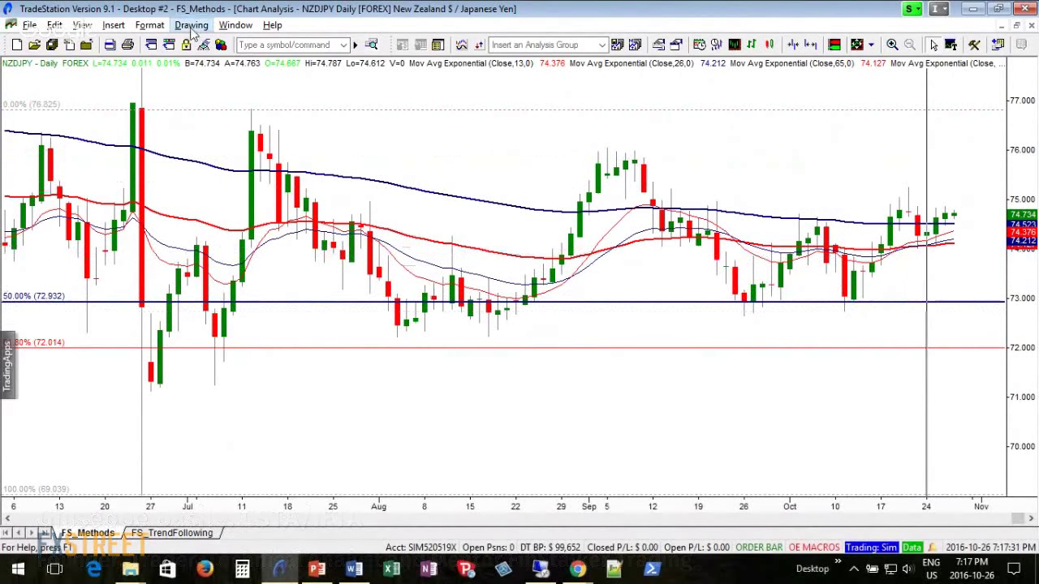
{"action": "left_click", "coordinate": [191, 25]}
{"action": "mouse_move", "coordinate": [267, 137]}
{"action": "left_click", "coordinate": [431, 189]}
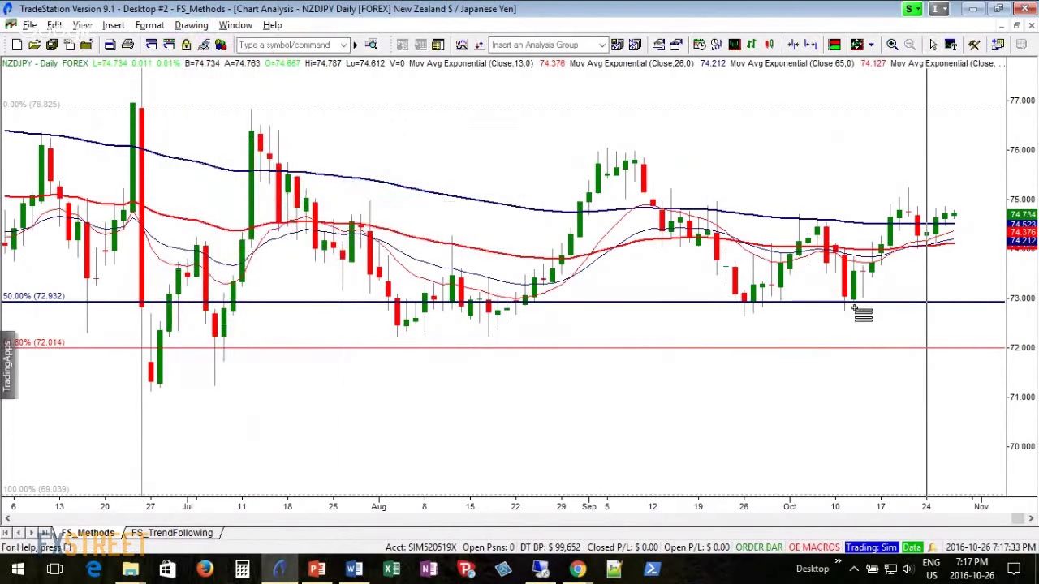
{"action": "mouse_move", "coordinate": [853, 312]}
{"action": "left_mouse_down"}
{"action": "mouse_move", "coordinate": [849, 203]}
{"action": "mouse_move", "coordinate": [836, 186]}
{"action": "left_mouse_up"}
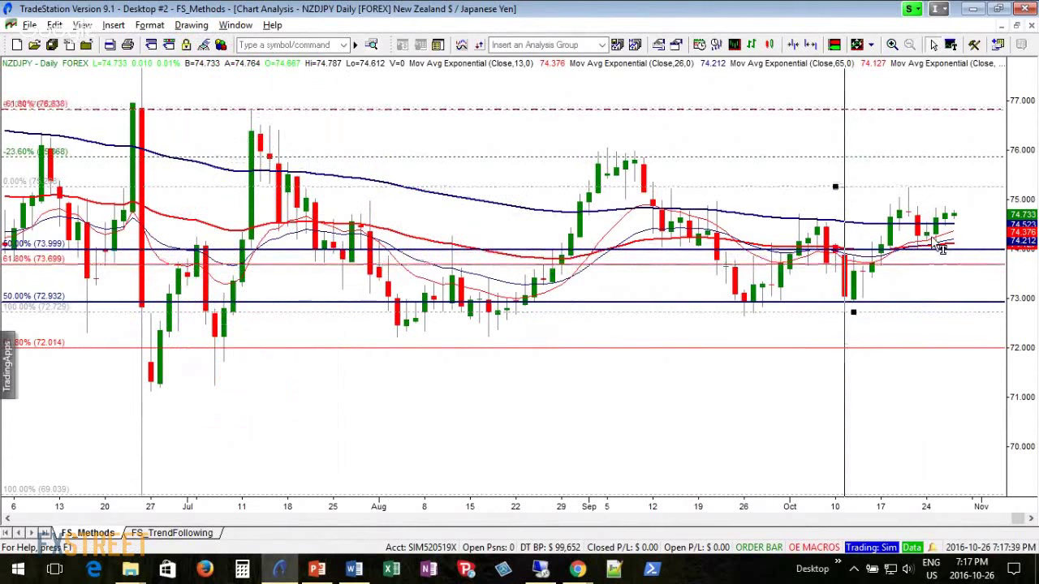
Examine the NZDJPY daily candles against the new retracement levels and the 75.868 level, and restore the side-by-side chart layout.
{"action": "left_click", "coordinate": [970, 258]}
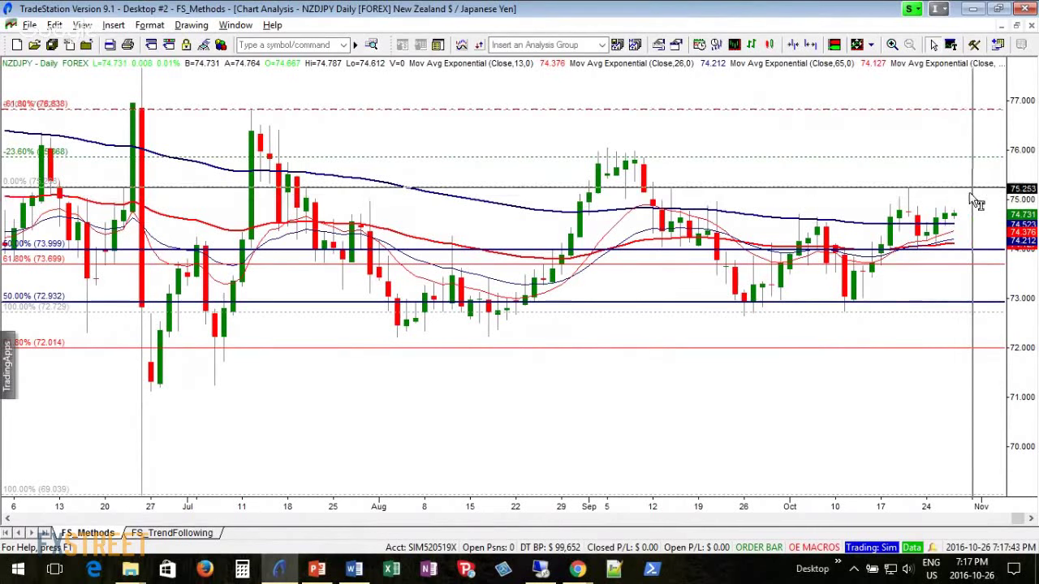
{"action": "mouse_move", "coordinate": [978, 209]}
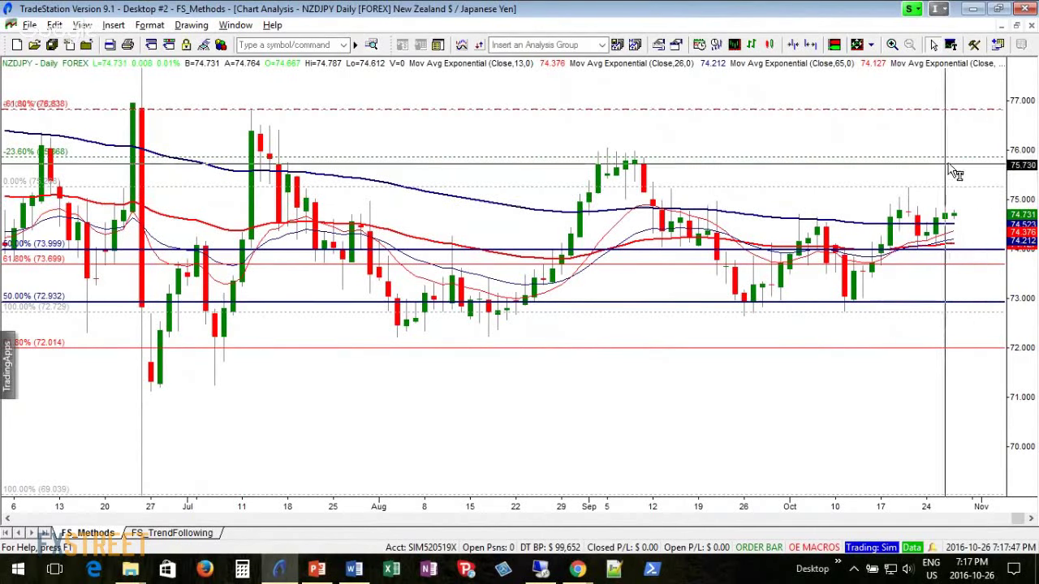
{"action": "scroll", "coordinate": [956, 167], "scroll_direction": "down", "scroll_amount": 3}
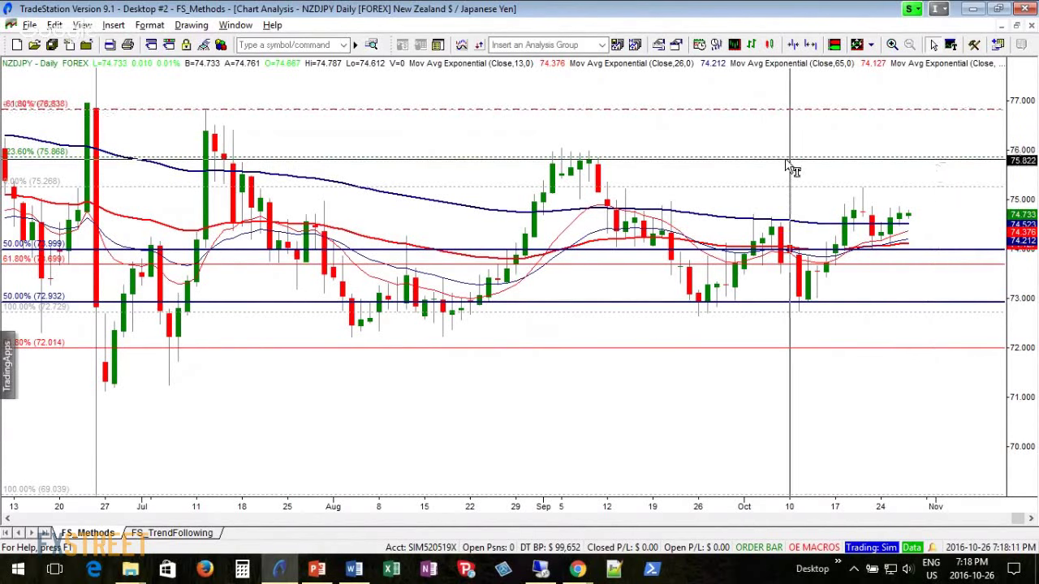
{"action": "left_click", "coordinate": [1016, 26]}
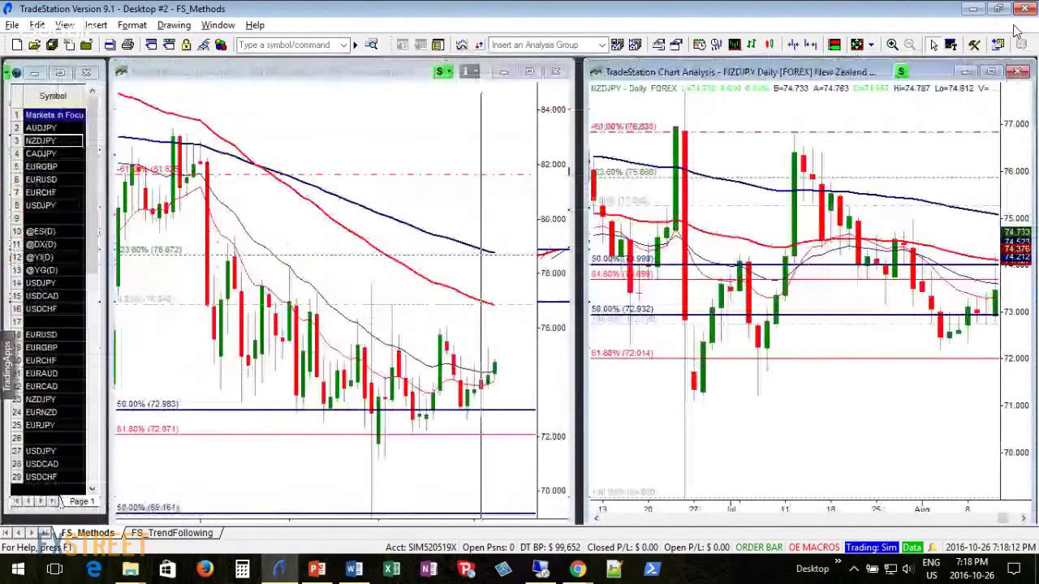
Load AUDJPY into the weekly and daily charts and compare the latest October candles on both.
{"action": "key", "text": "Up"}
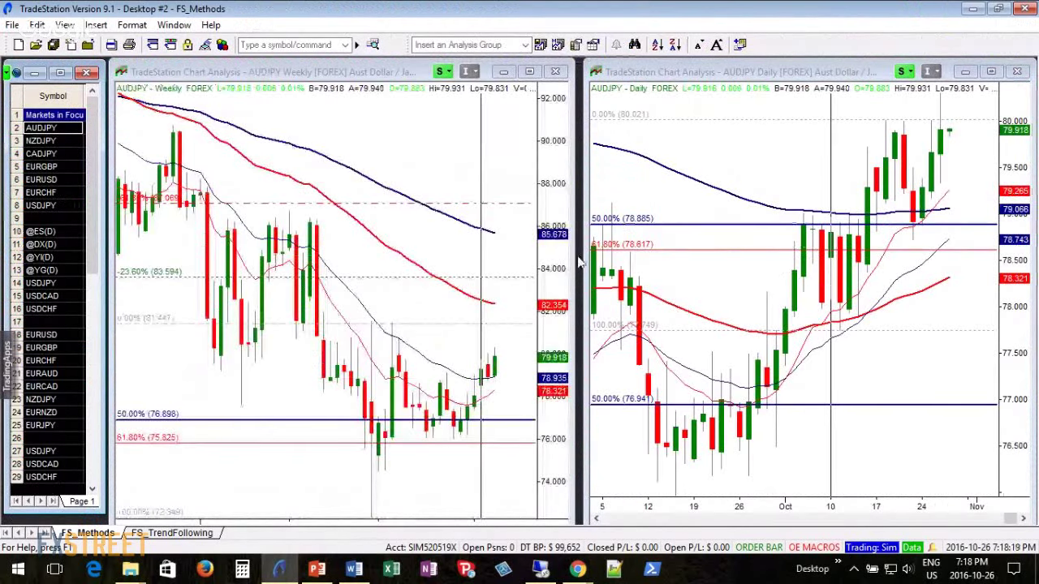
{"action": "left_click", "coordinate": [495, 364]}
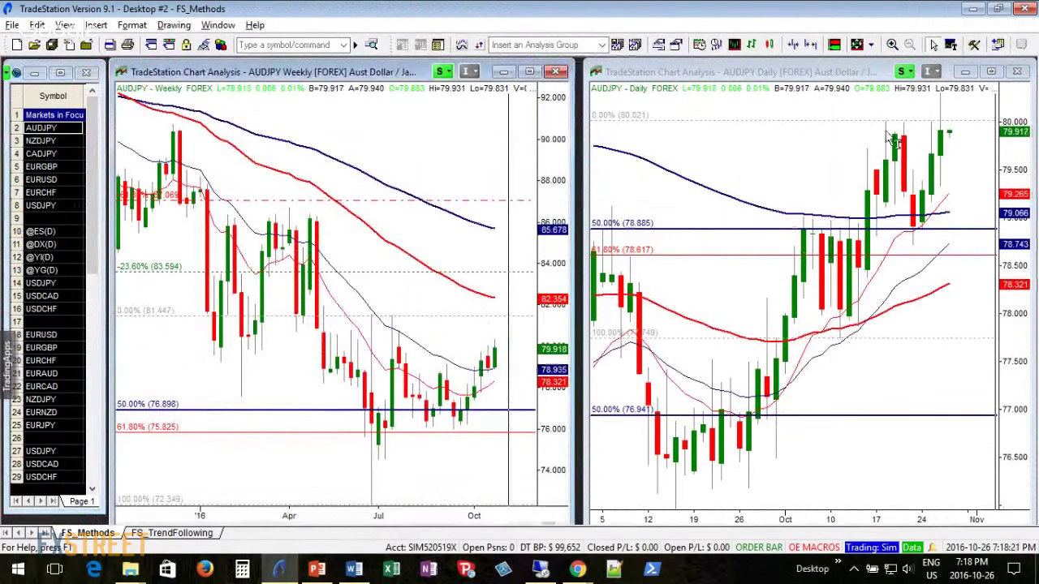
{"action": "left_click", "coordinate": [957, 144]}
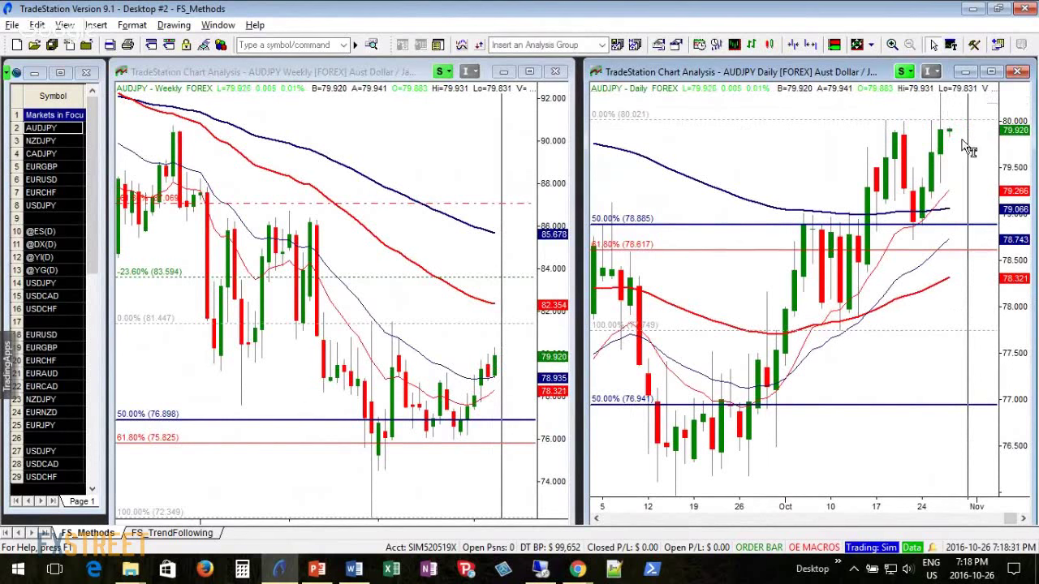
{"action": "left_click", "coordinate": [522, 344]}
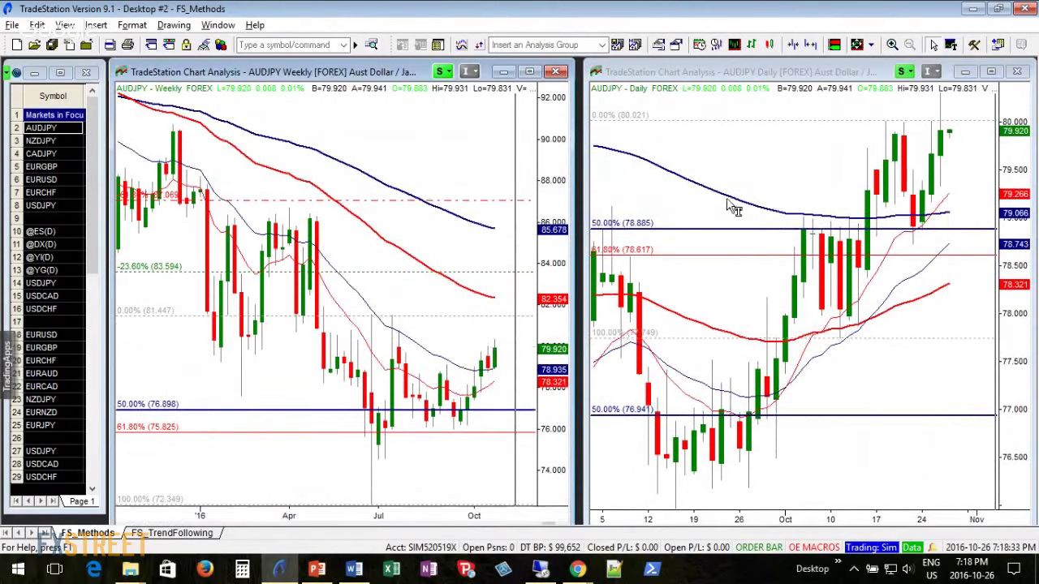